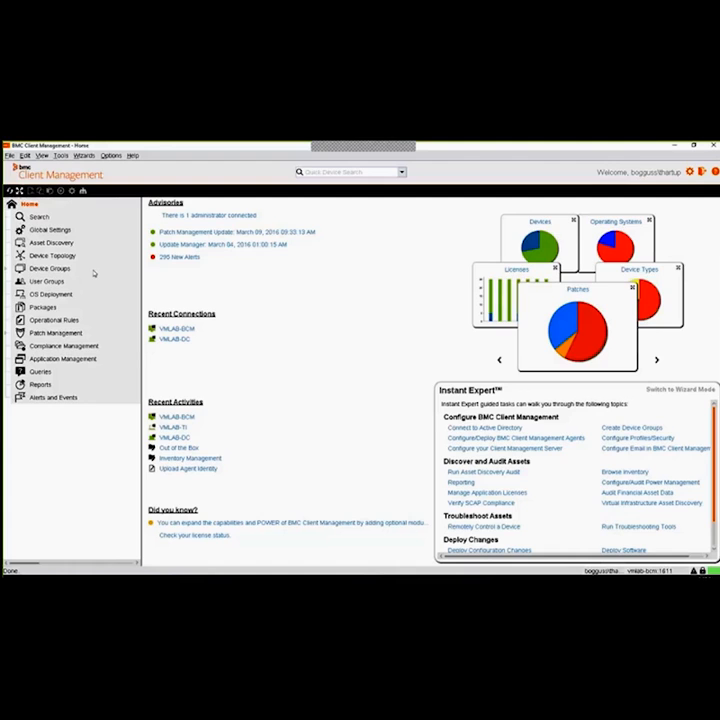
# Show the member devices of the All Managed Devices group under Device Groups
pyautogui.click(6, 270)
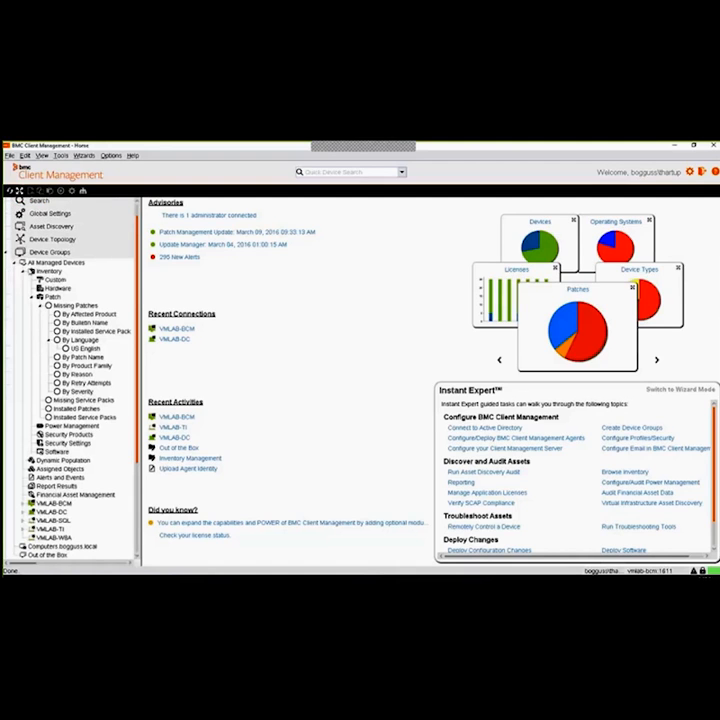
pyautogui.click(22, 272)
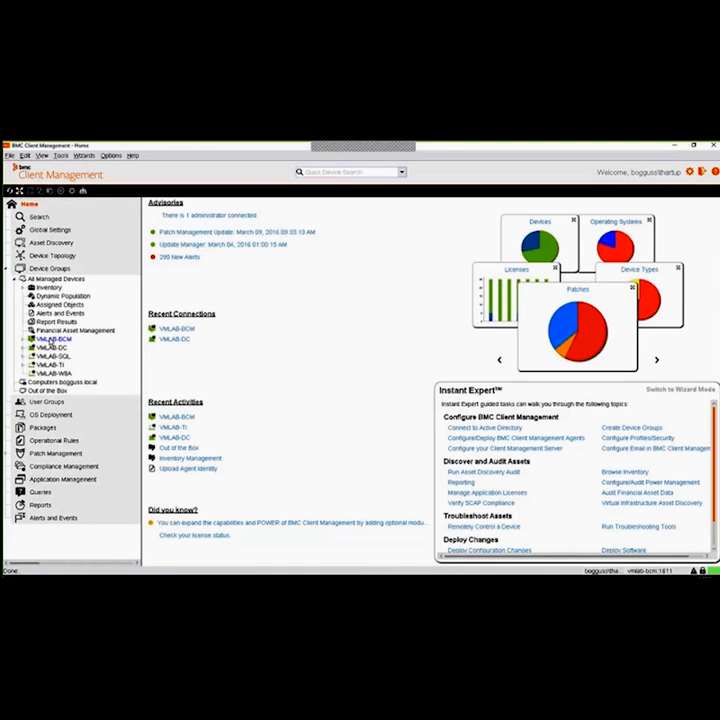
pyautogui.click(60, 280)
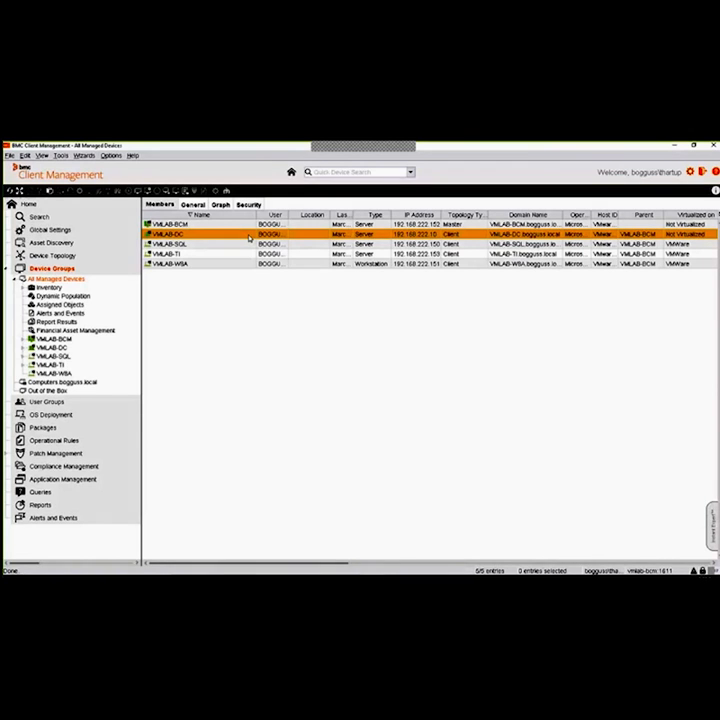
pyautogui.press('Down')
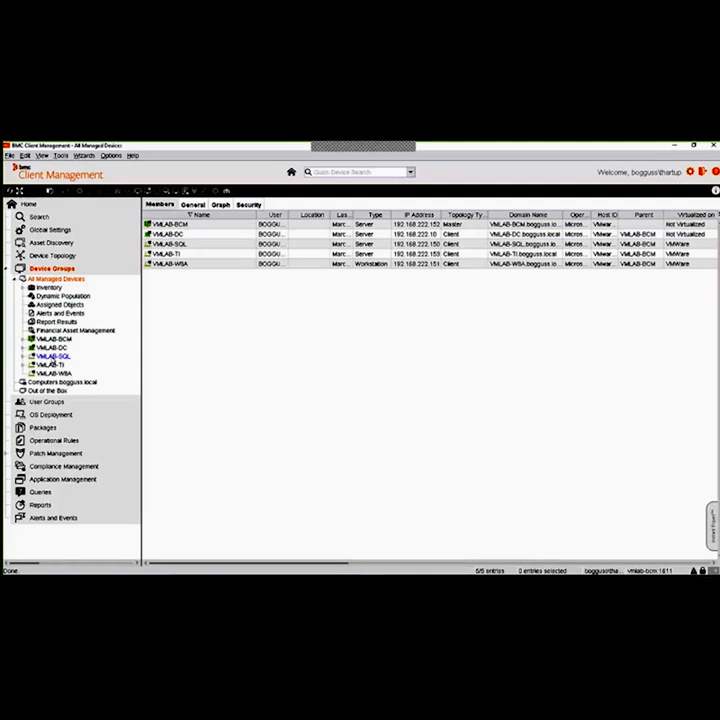
# Open the list of missing patches in the patch inventory of the device VMLAB-SQL
pyautogui.doubleClick(54, 357)
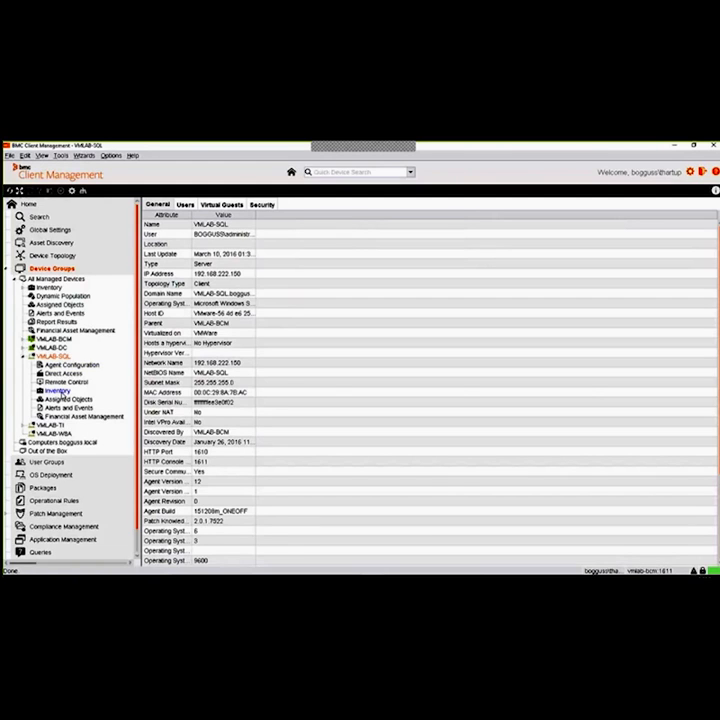
pyautogui.click(57, 391)
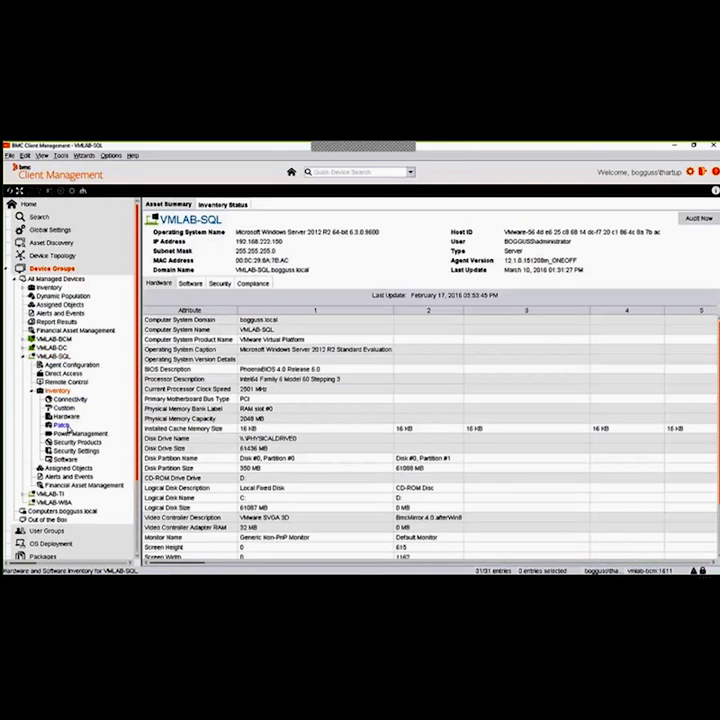
pyautogui.click(66, 427)
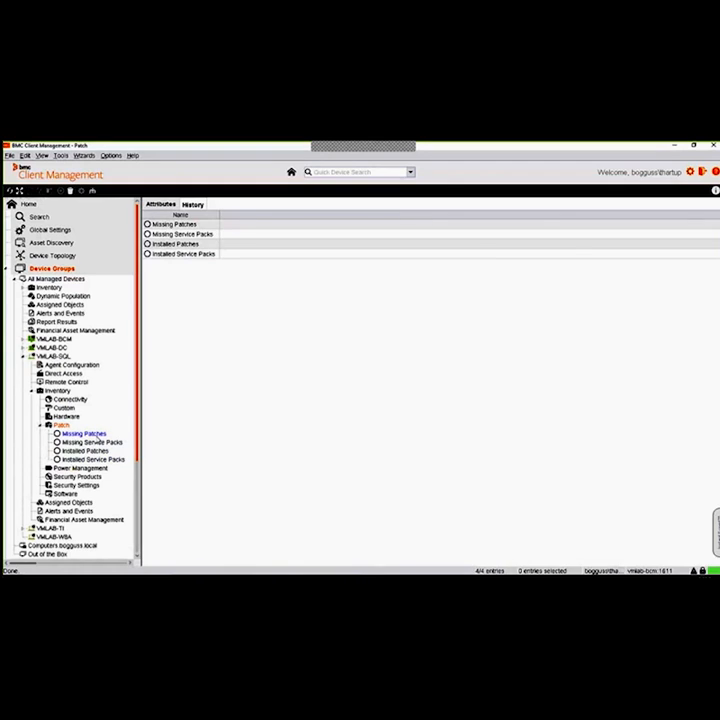
pyautogui.click(84, 434)
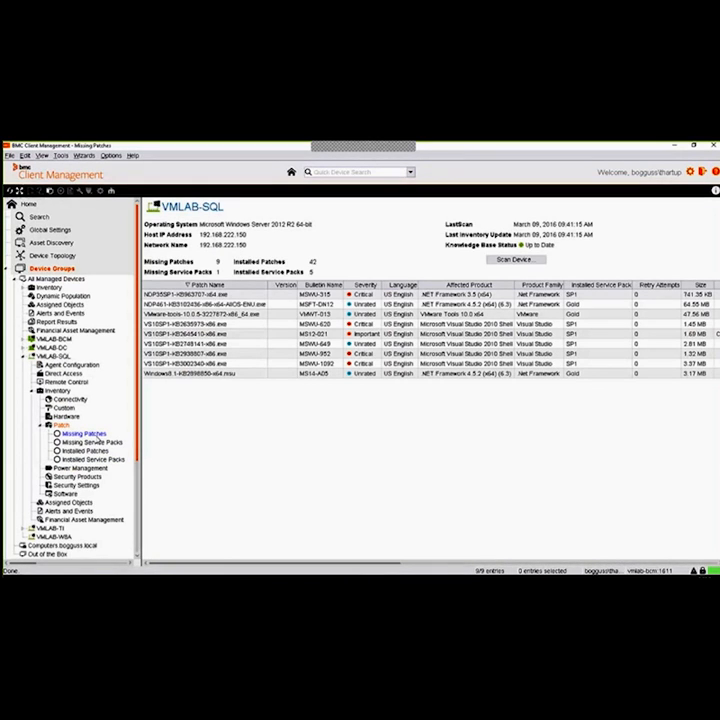
# Look through VMLAB-SQL's missing patches and sort the list by severity
pyautogui.click(216, 296)
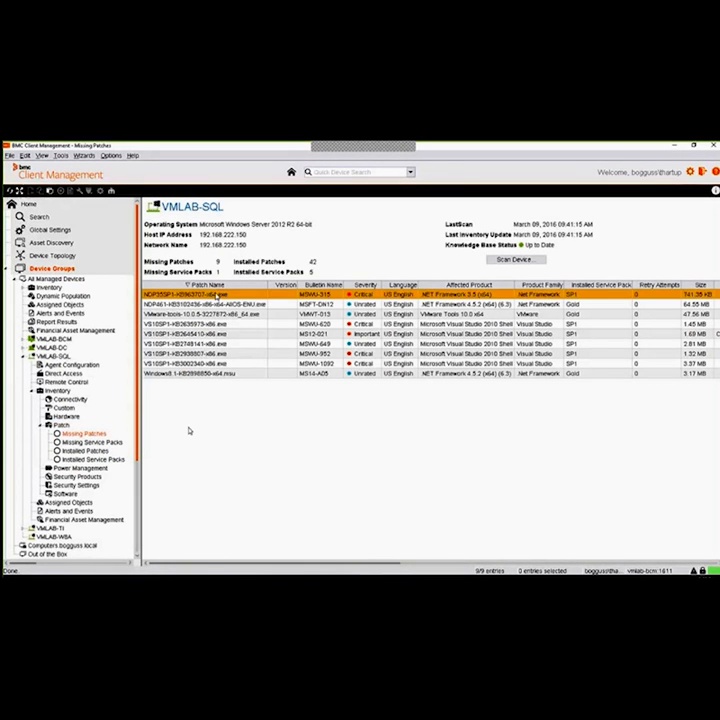
pyautogui.click(350, 305)
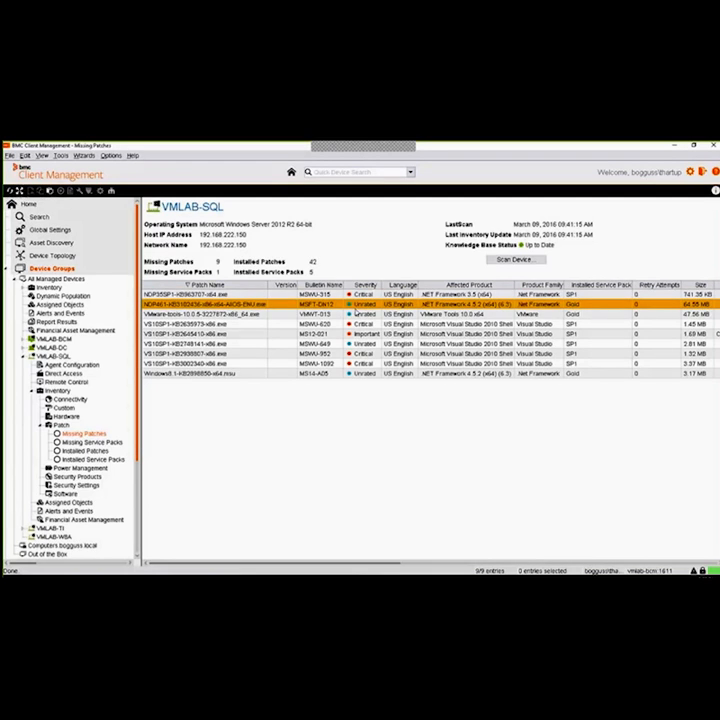
pyautogui.click(227, 325)
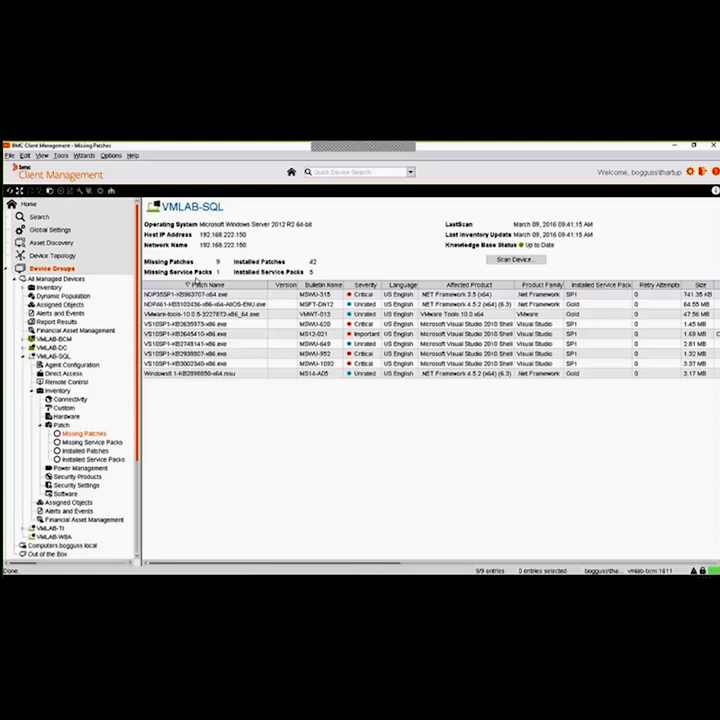
pyautogui.click(443, 375)
pyautogui.click(373, 286)
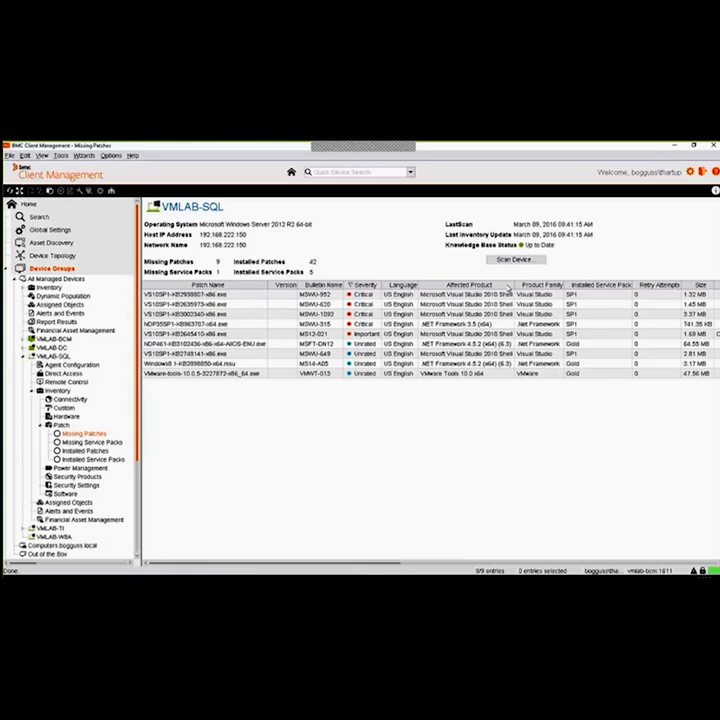
# Sort VMLAB-SQL's missing patches by affected product and select the VMware Tools 10.0 x64 patch
pyautogui.click(488, 286)
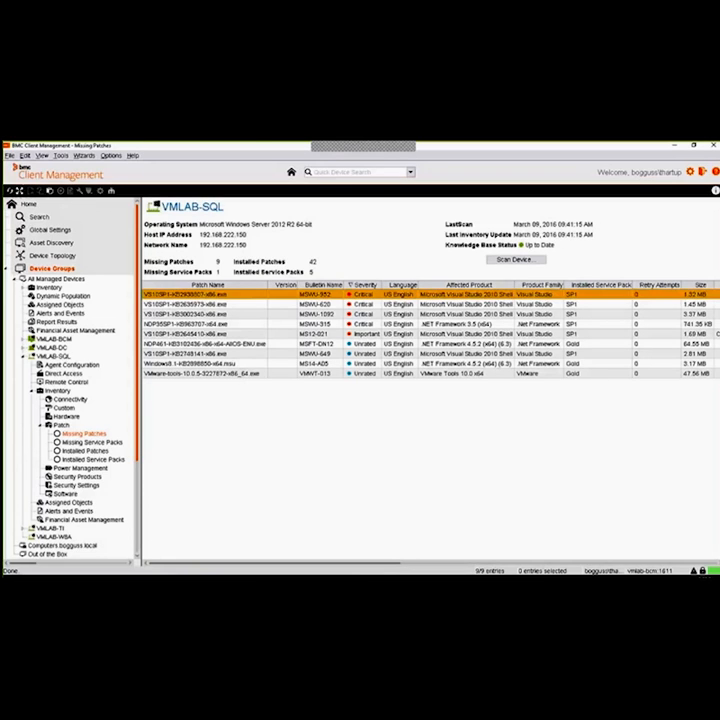
pyautogui.click(493, 295)
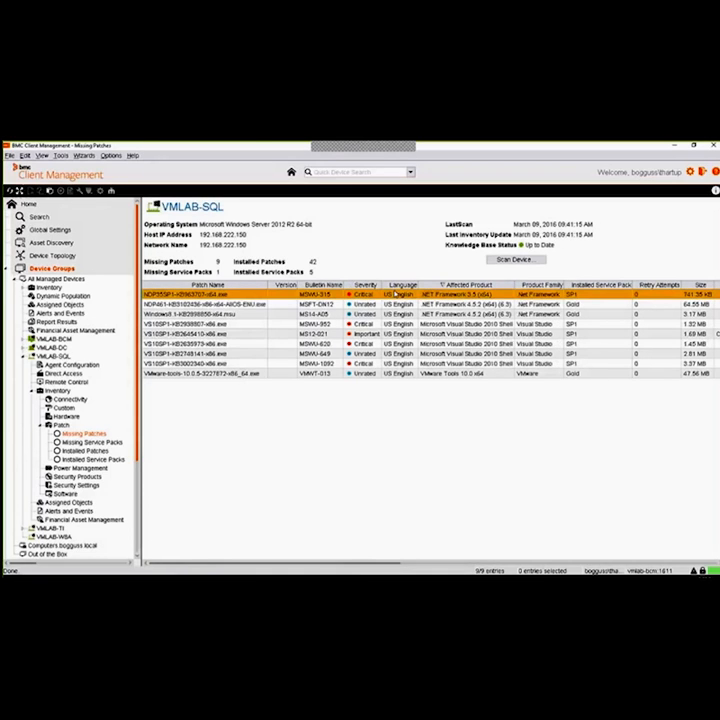
pyautogui.click(497, 315)
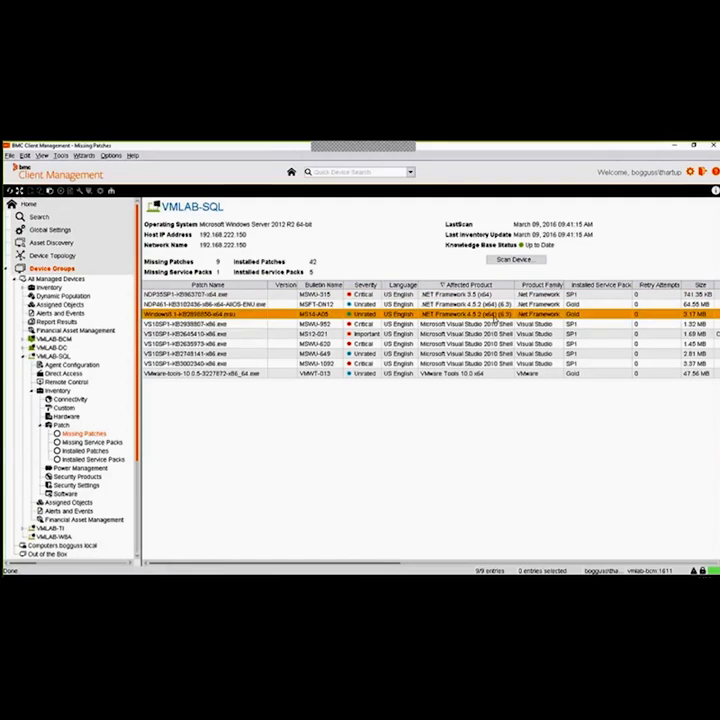
pyautogui.click(493, 325)
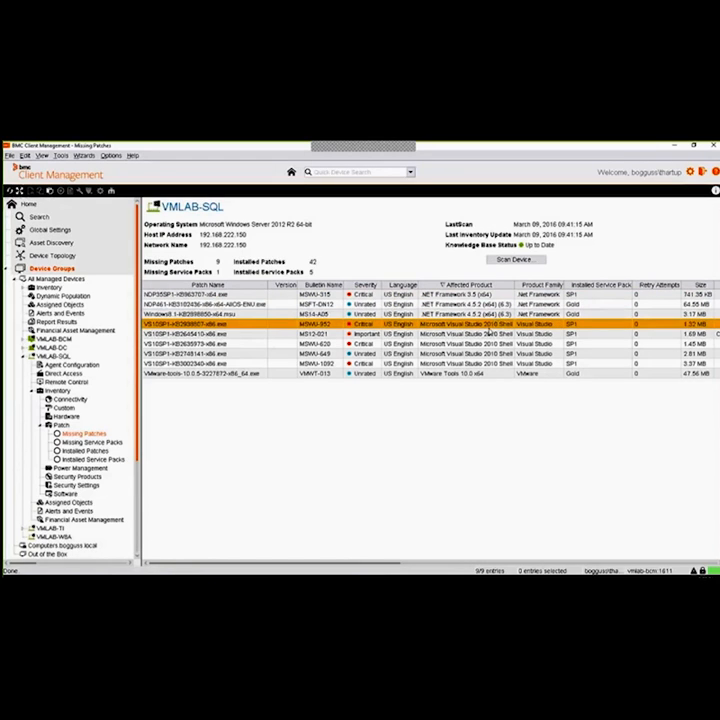
pyautogui.click(497, 374)
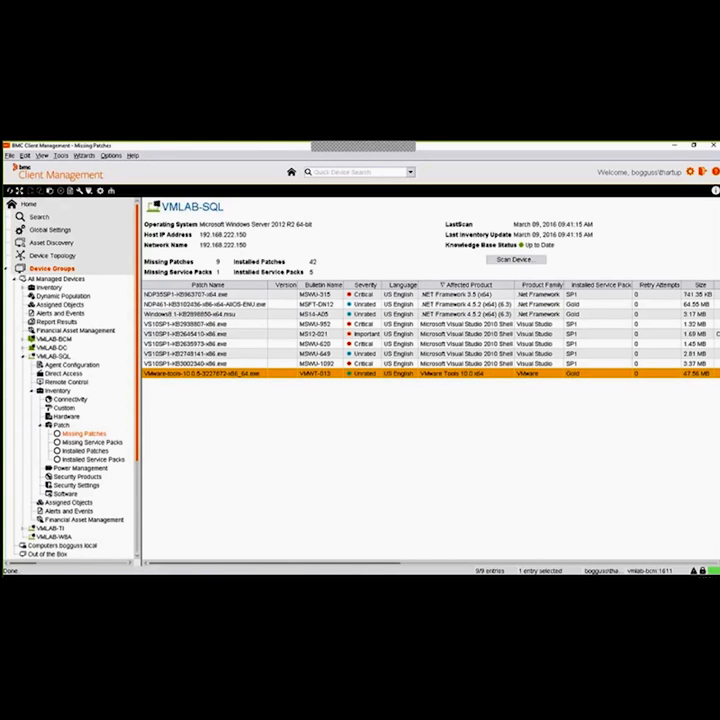
# Examine the size, CVE and reason details of VMLAB-SQL's missing patches
pyautogui.moveTo(375, 566); pyautogui.dragTo(411, 567)
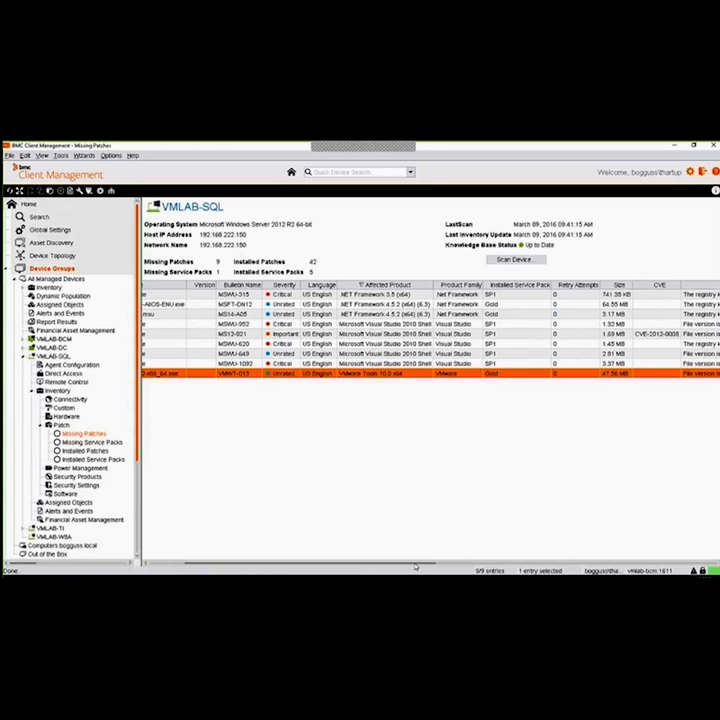
pyautogui.moveTo(415, 566); pyautogui.dragTo(605, 567)
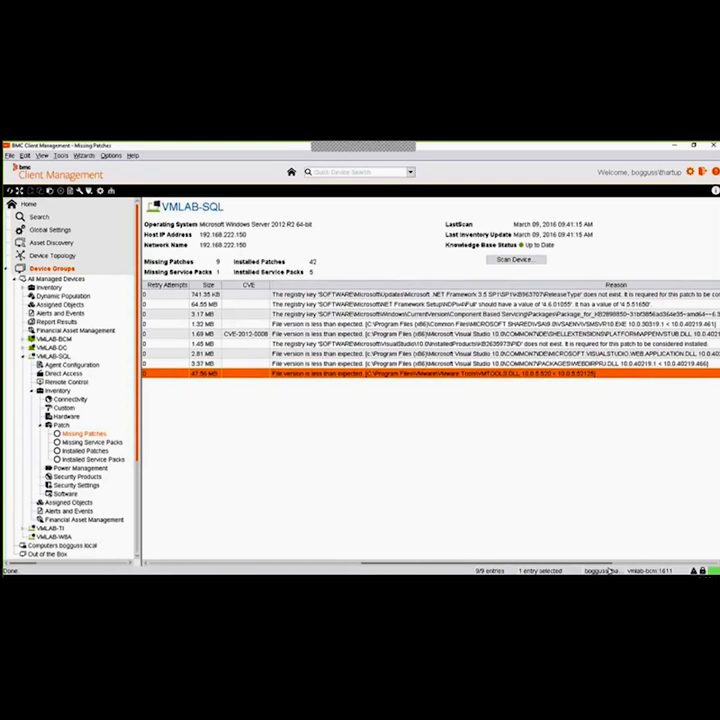
pyautogui.moveTo(609, 571); pyautogui.dragTo(482, 575)
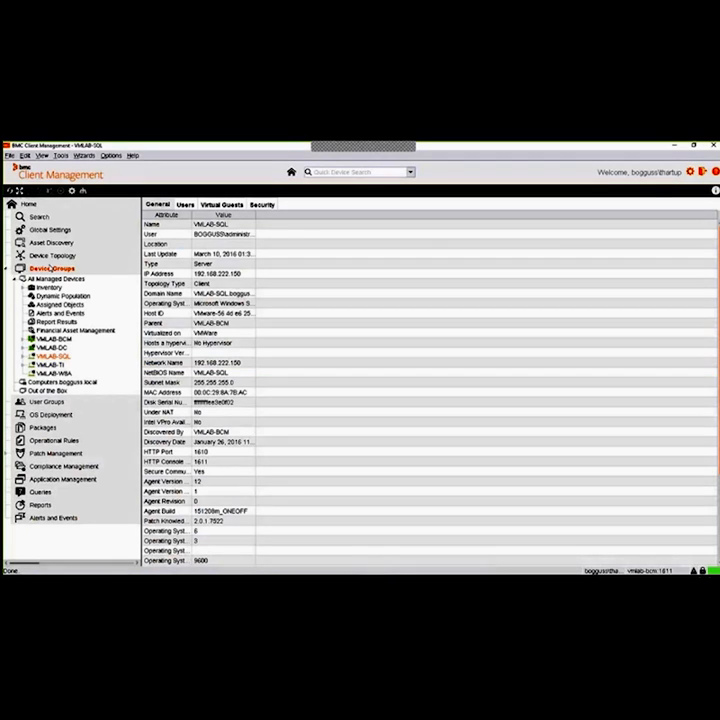
# Return to the member list of All Managed Devices and select VMLAB-BCM
pyautogui.click(53, 269)
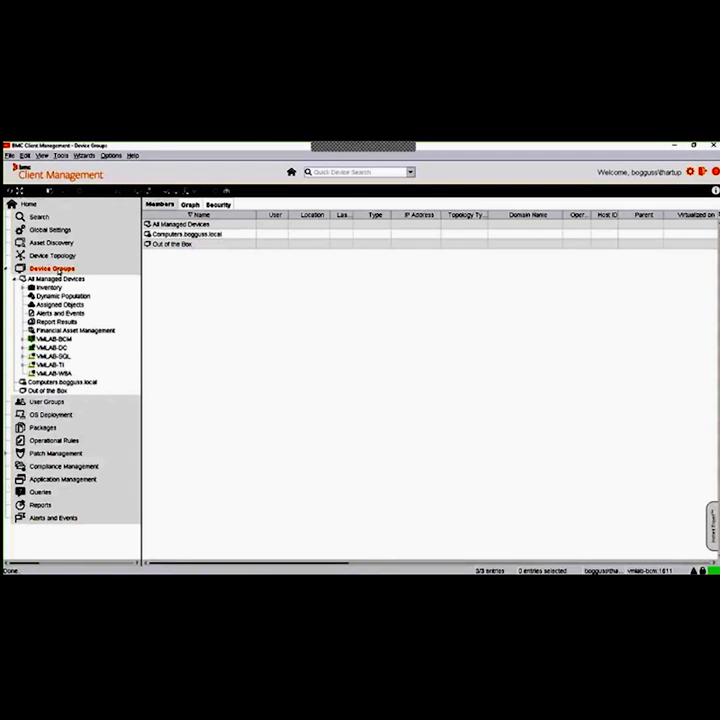
pyautogui.click(62, 279)
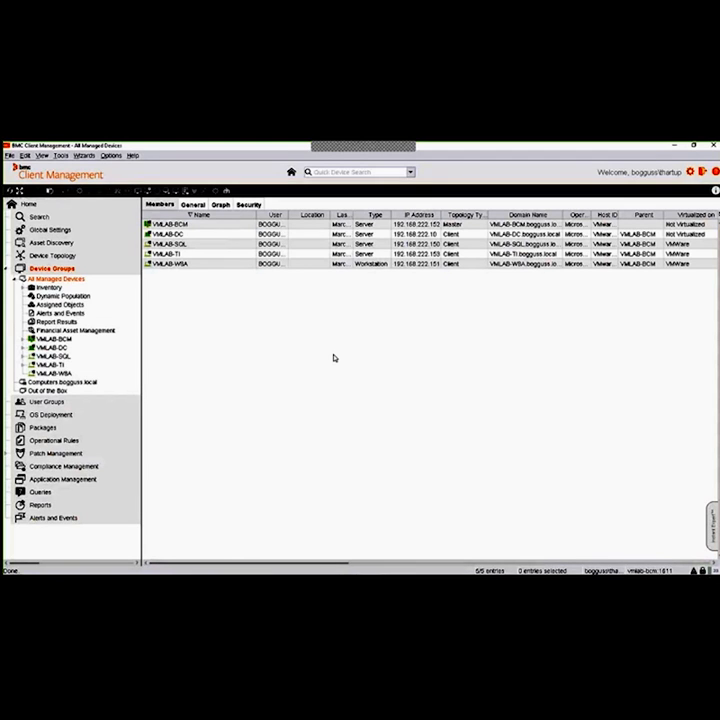
pyautogui.click(192, 226)
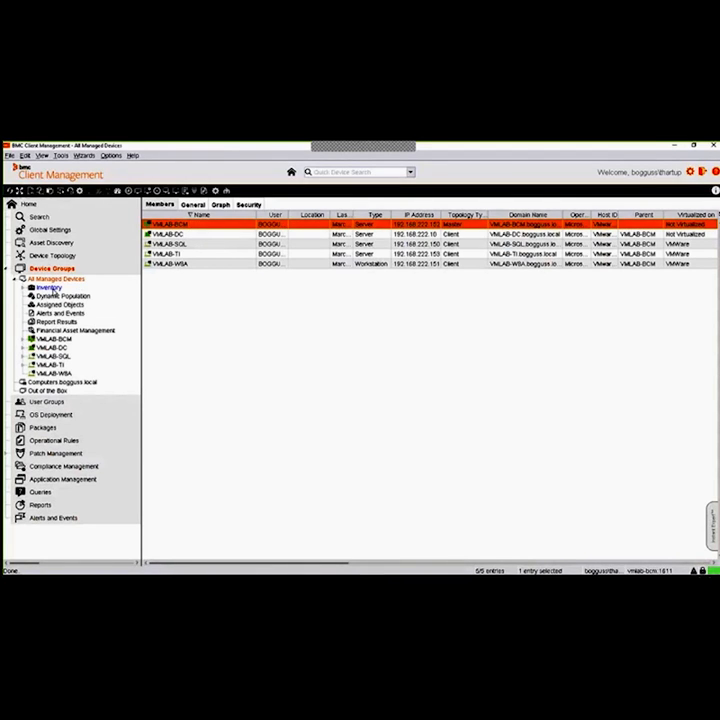
# Open the Missing Patches categories in the patch inventory of All Managed Devices and widen the Name column
pyautogui.click(48, 288)
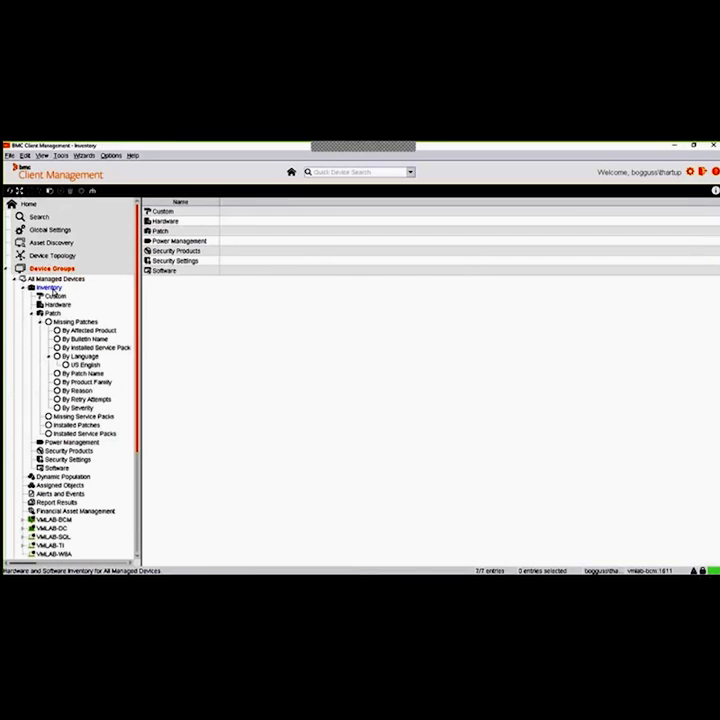
pyautogui.click(32, 314)
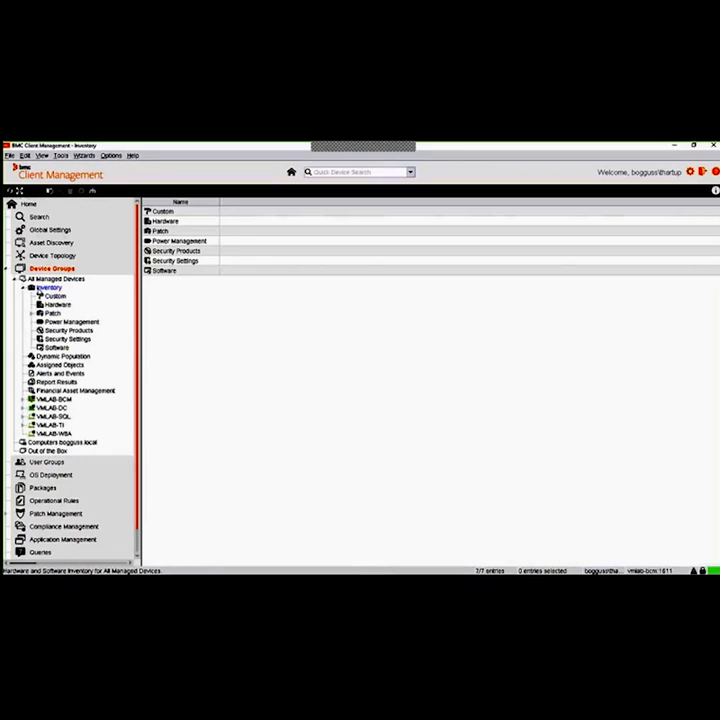
pyautogui.click(32, 314)
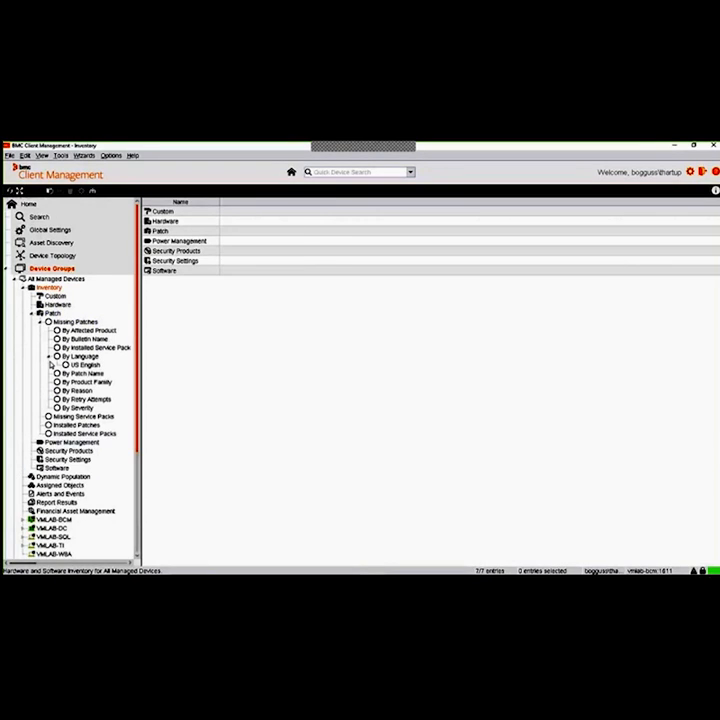
pyautogui.click(74, 322)
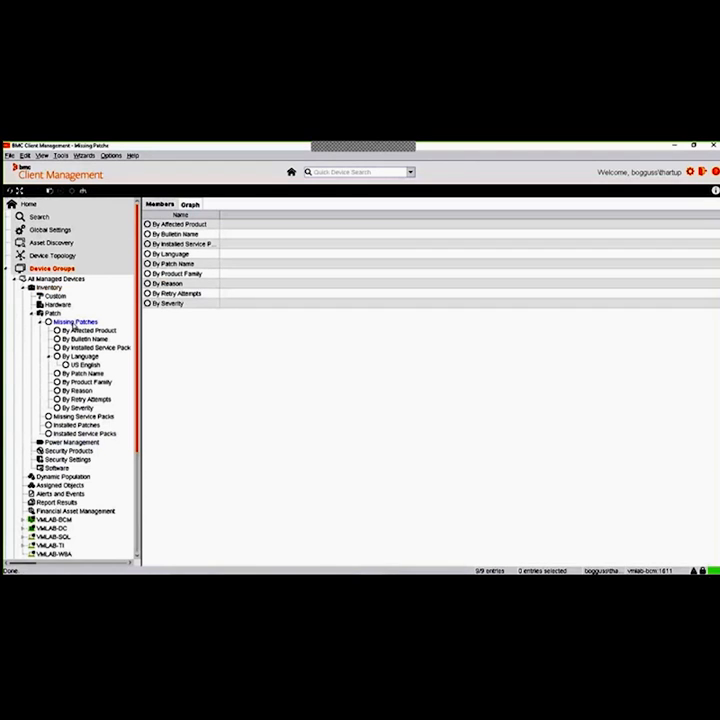
pyautogui.click(315, 262)
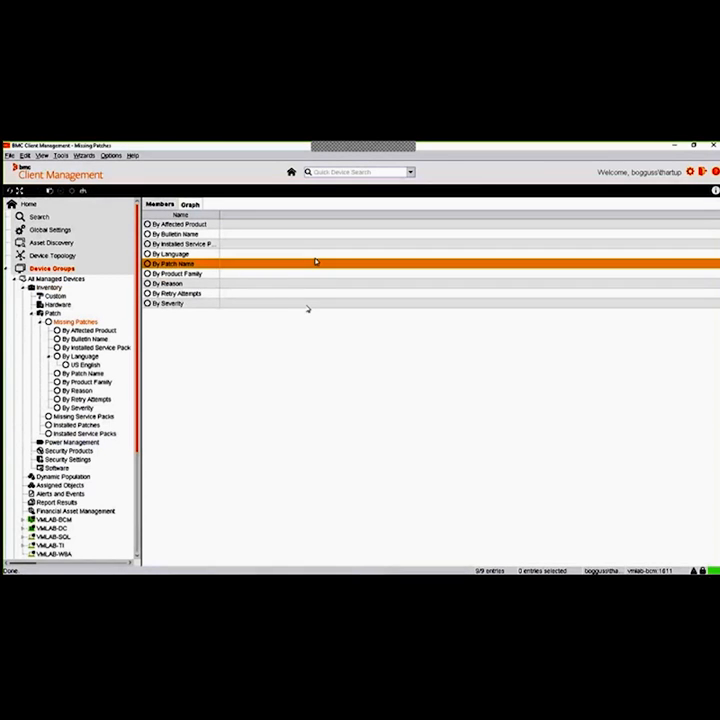
pyautogui.moveTo(220, 215); pyautogui.dragTo(246, 215)
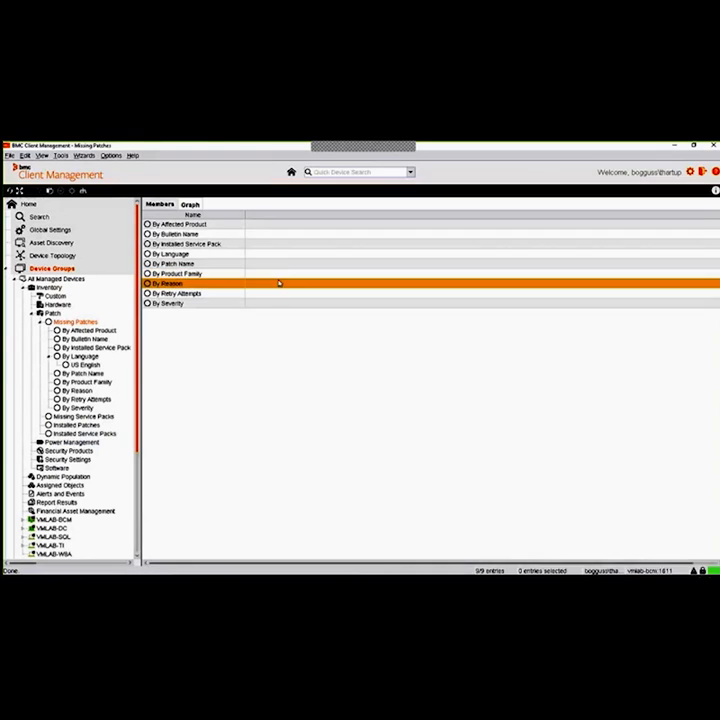
# Review the missing-patch groupings from By Affected Product to By Severity and open the By Language breakdown
pyautogui.click(203, 224)
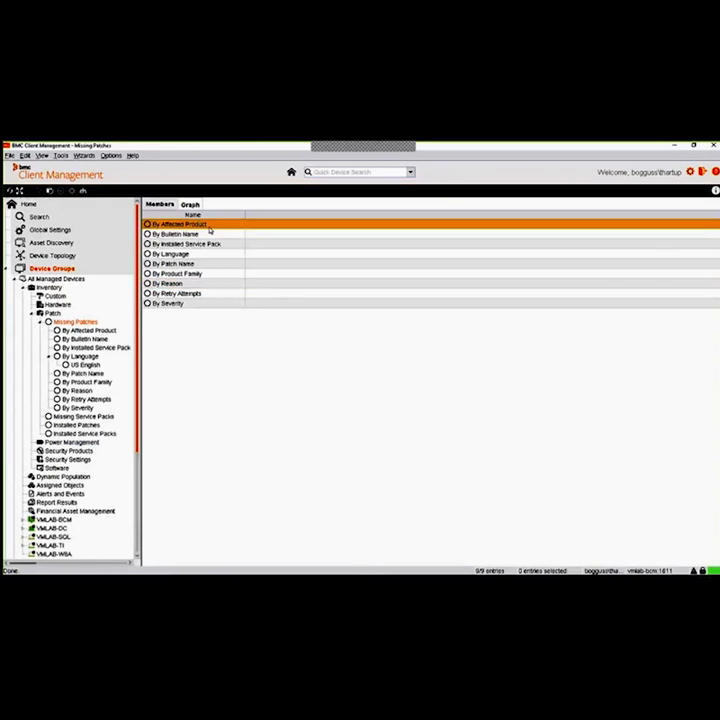
pyautogui.click(209, 231)
pyautogui.click(188, 254)
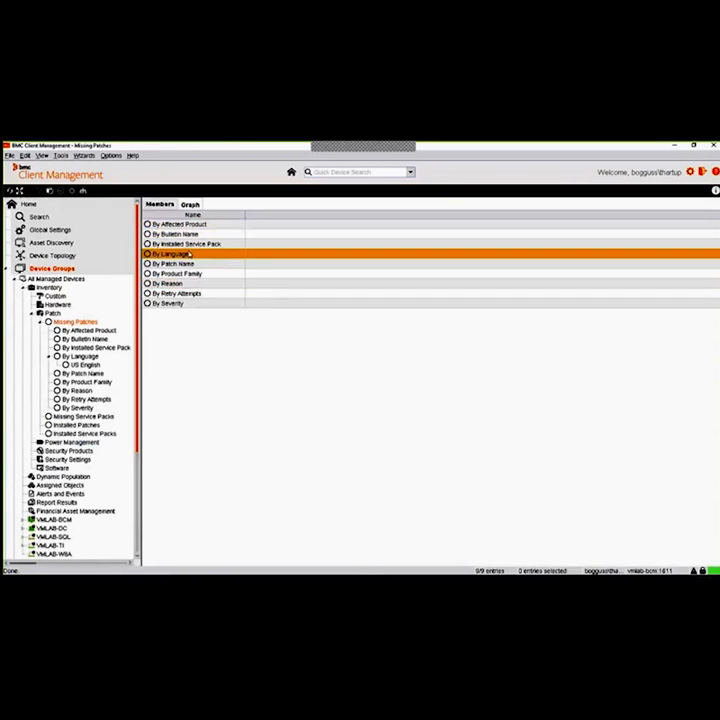
pyautogui.click(194, 264)
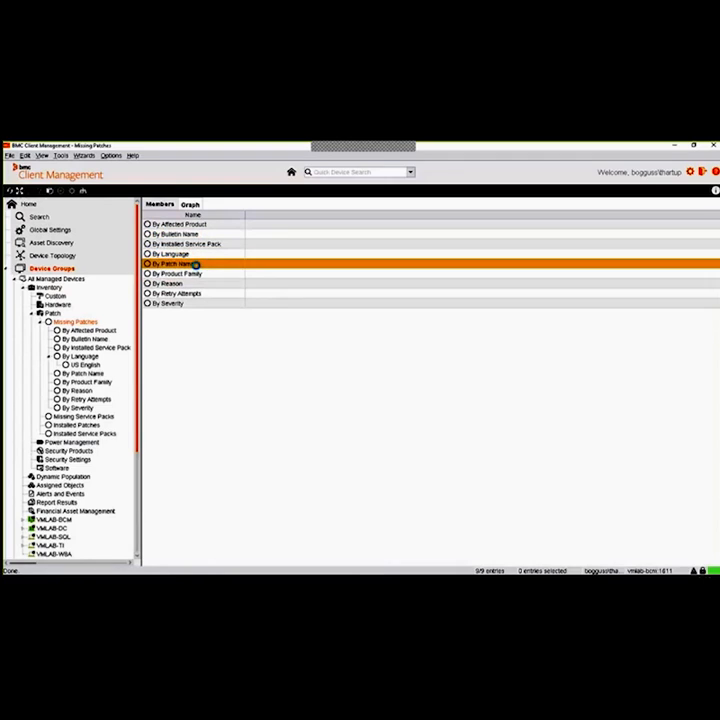
pyautogui.click(222, 274)
pyautogui.click(211, 284)
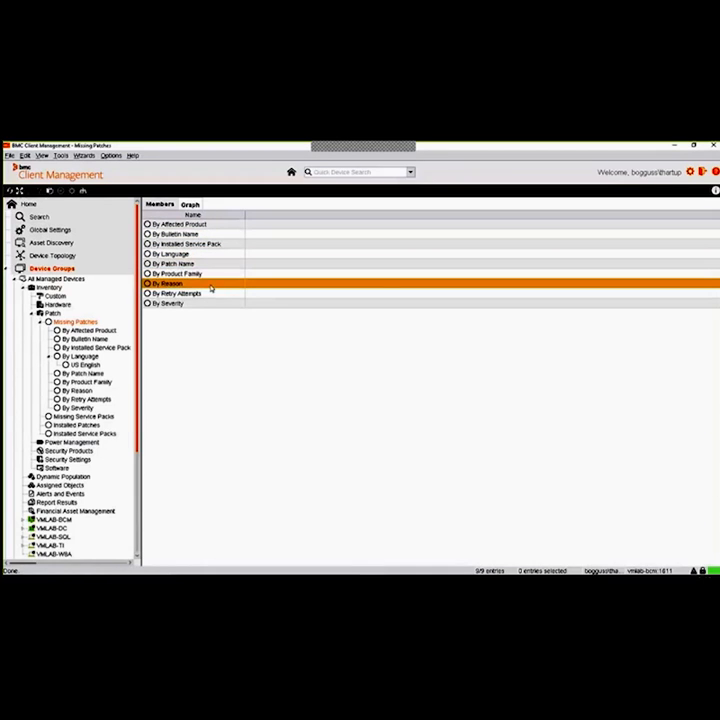
pyautogui.click(188, 303)
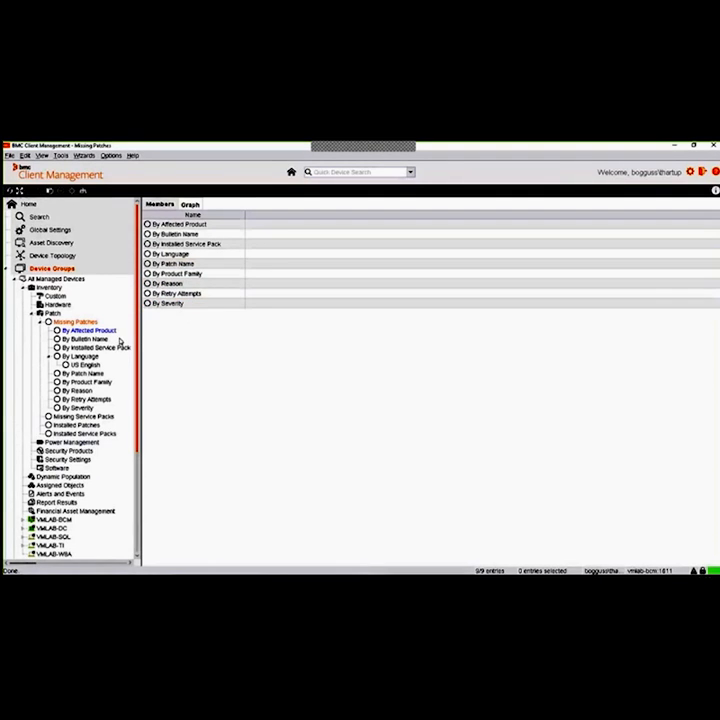
pyautogui.click(80, 357)
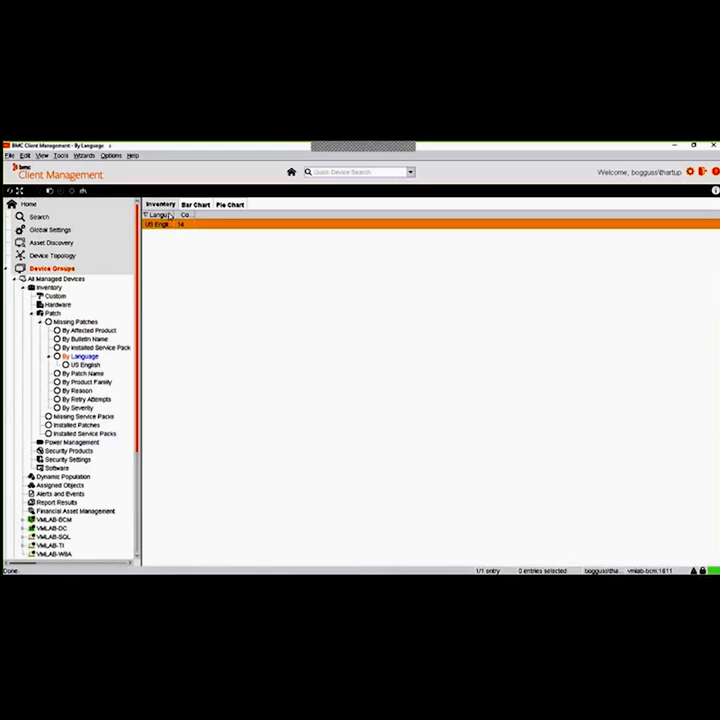
pyautogui.doubleClick(197, 222)
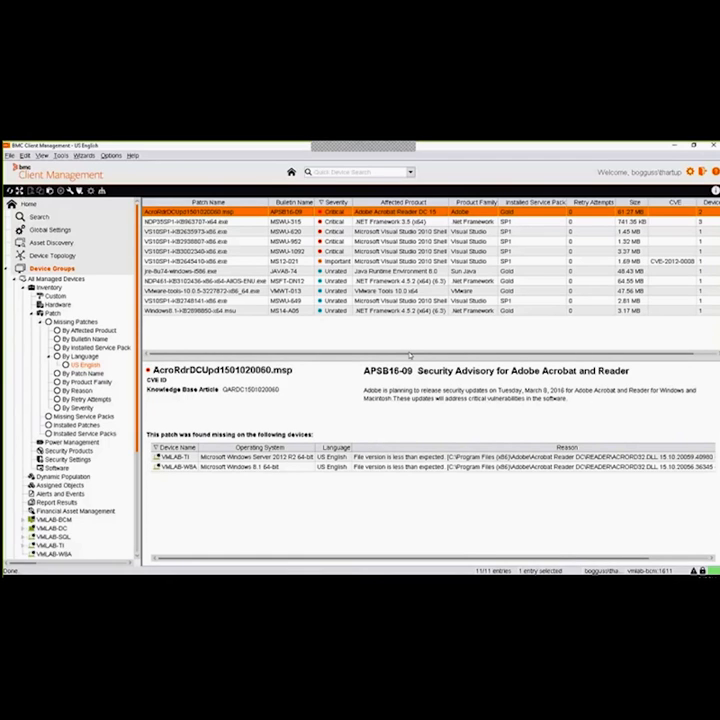
pyautogui.click(650, 220)
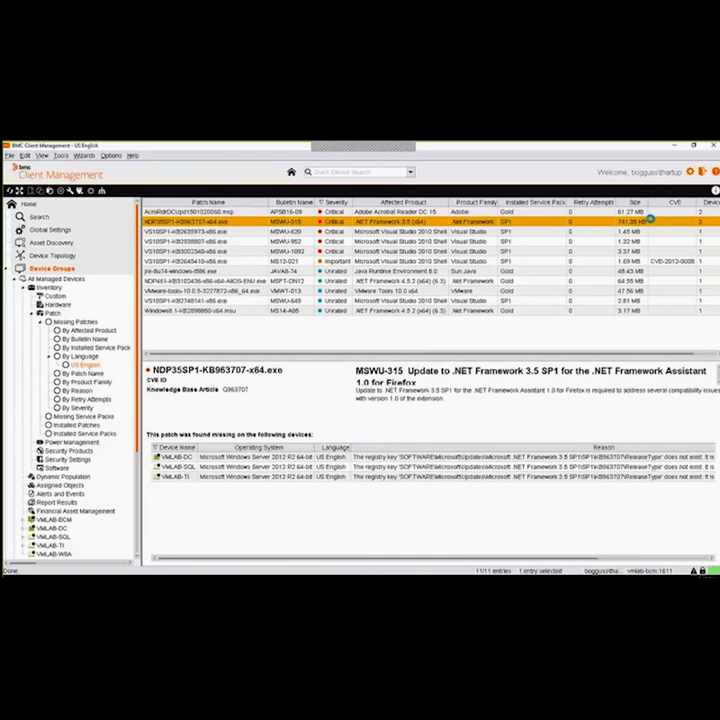
pyautogui.click(420, 212)
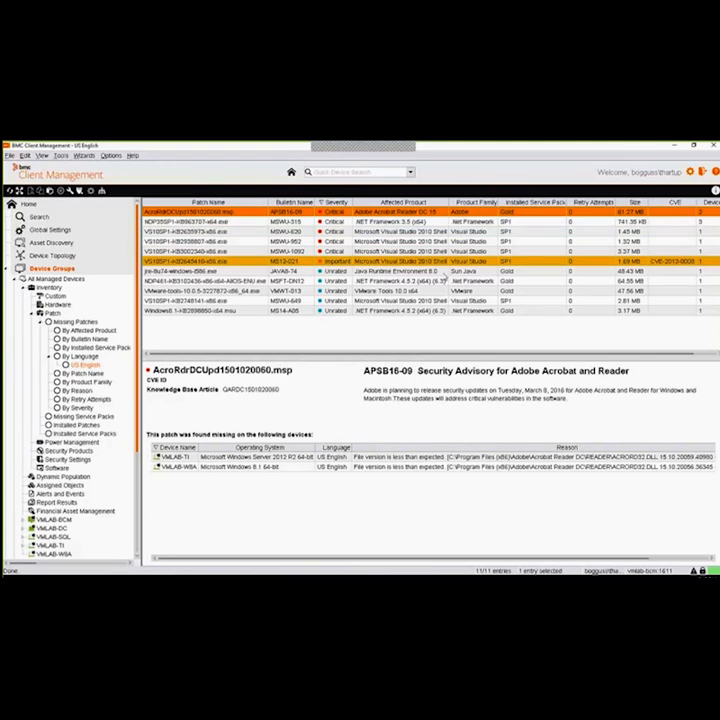
pyautogui.click(425, 243)
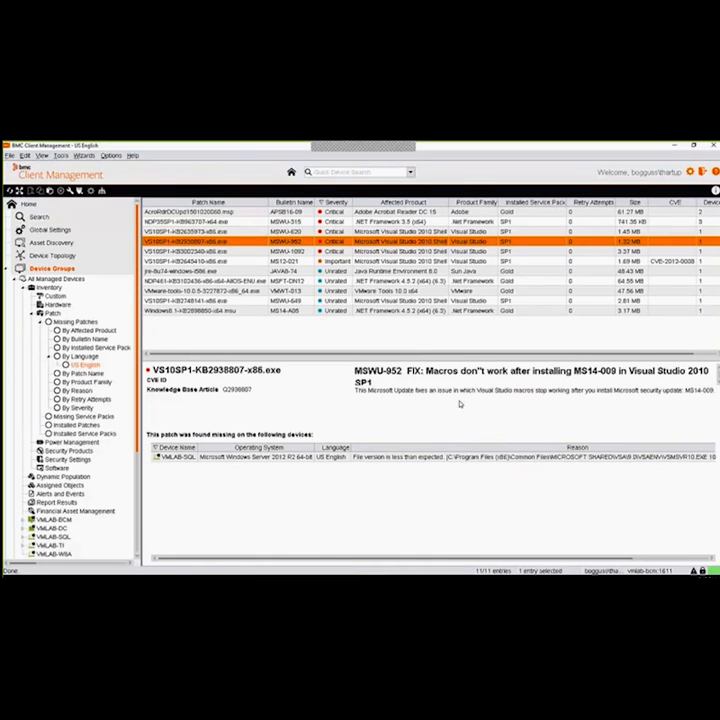
pyautogui.click(274, 457)
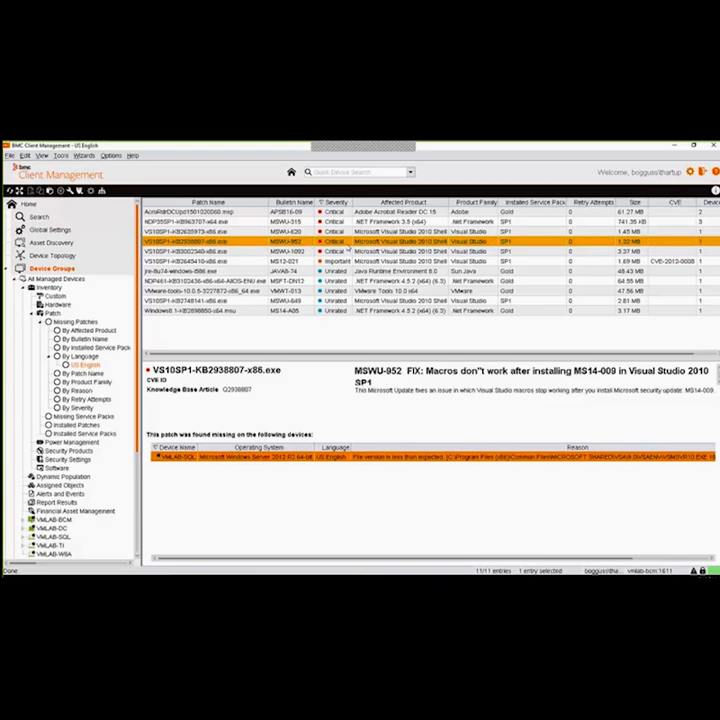
# Start a fix for VS10SP1-KB2938807-x86.exe with customized deployment rules and complete the fix selection
pyautogui.rightClick(344, 243)
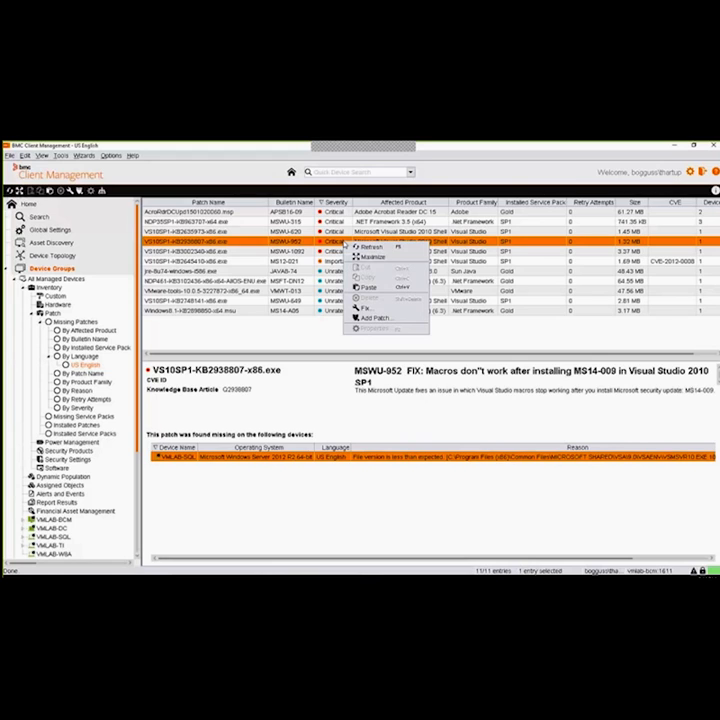
pyautogui.click(367, 309)
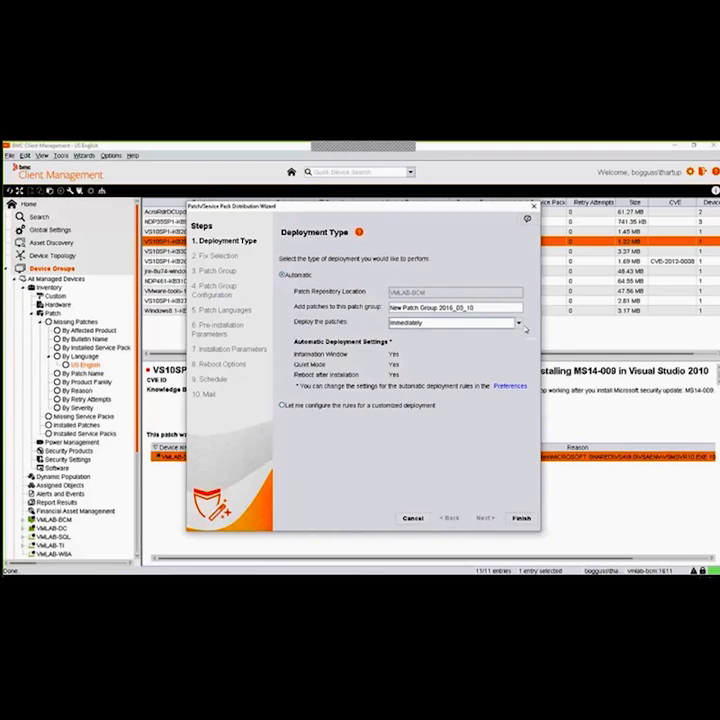
pyautogui.click(430, 405)
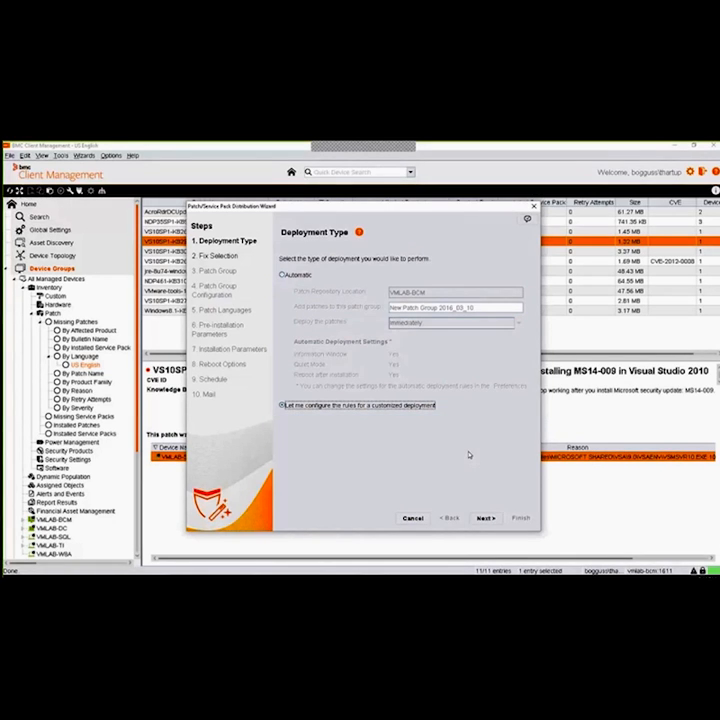
pyautogui.click(484, 518)
pyautogui.click(365, 370)
pyautogui.click(485, 518)
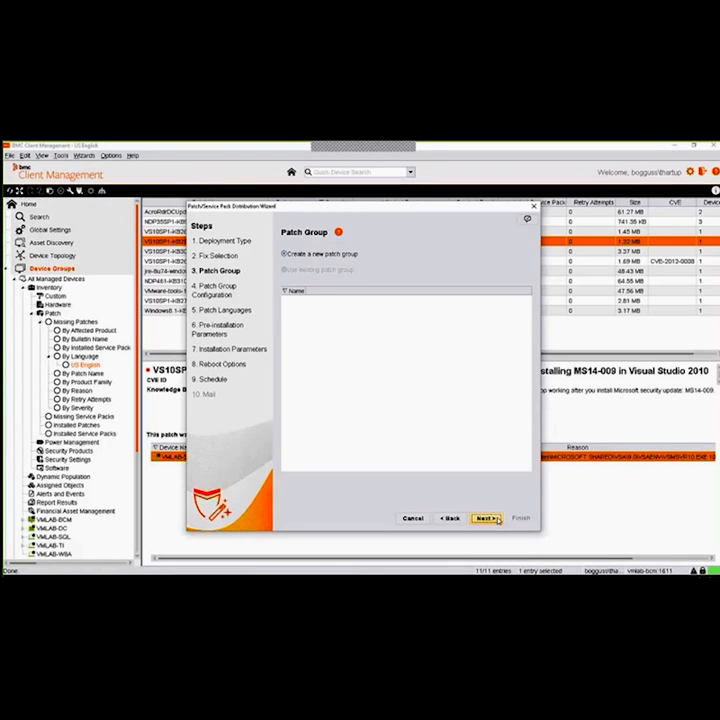
# Create a new patch group named New Patch Group 2016_03_10 for US English and accept the list of patches to download
pyautogui.click(485, 518)
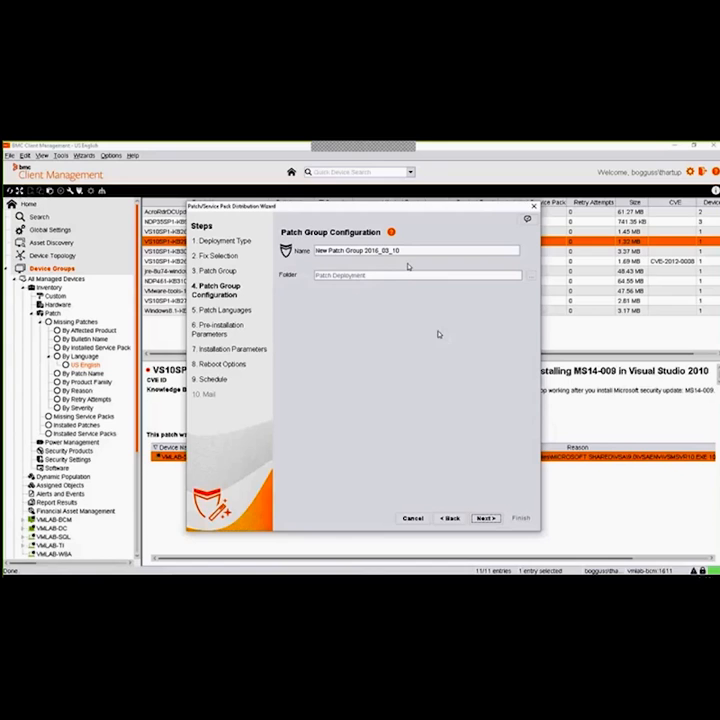
pyautogui.click(485, 518)
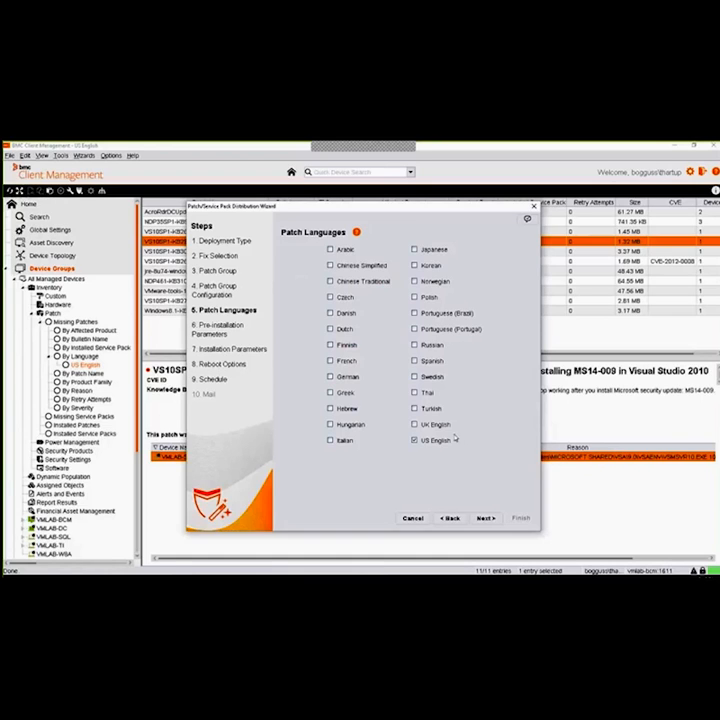
pyautogui.click(485, 518)
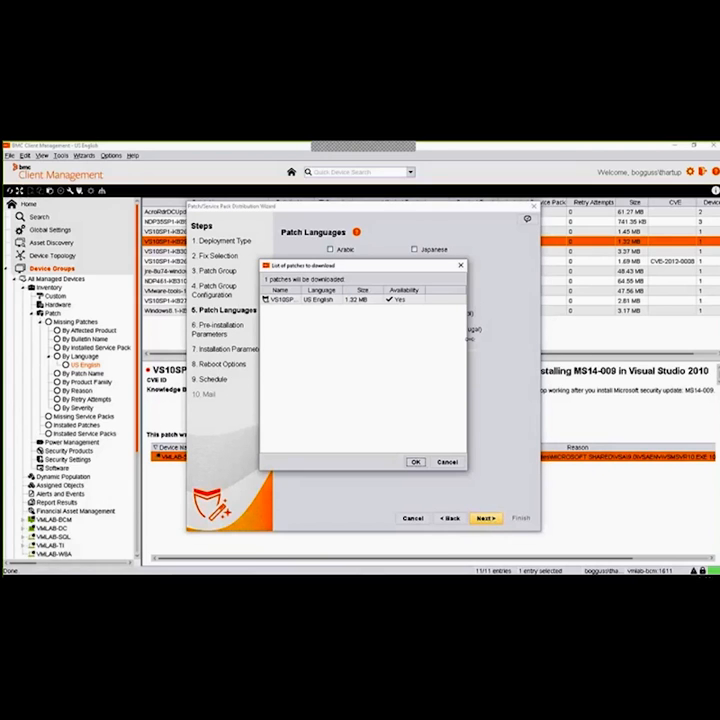
pyautogui.moveTo(467, 336); pyautogui.dragTo(490, 336)
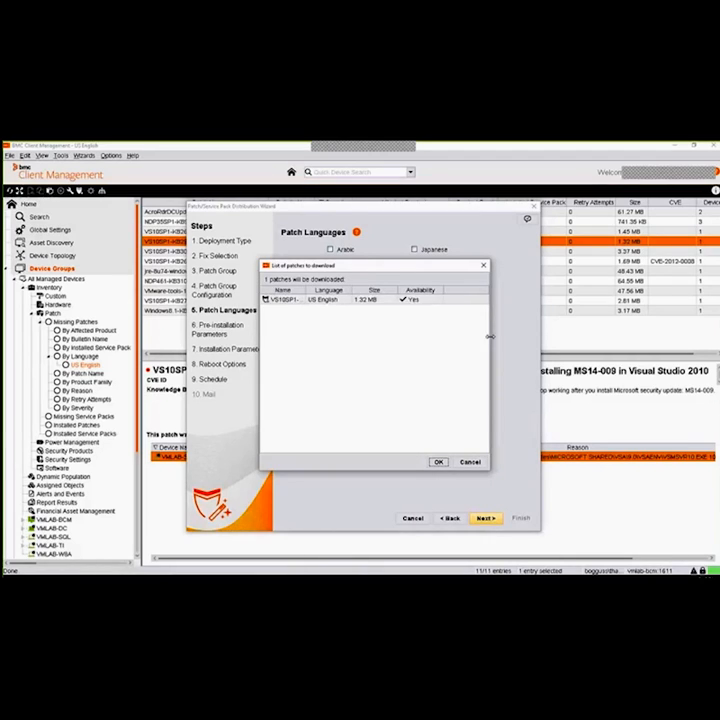
pyautogui.moveTo(305, 290); pyautogui.dragTo(345, 291)
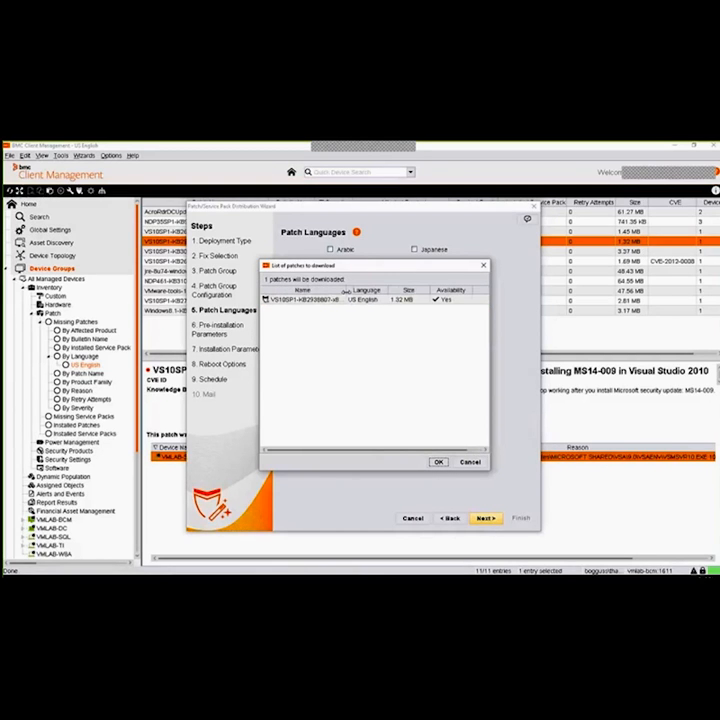
pyautogui.click(439, 462)
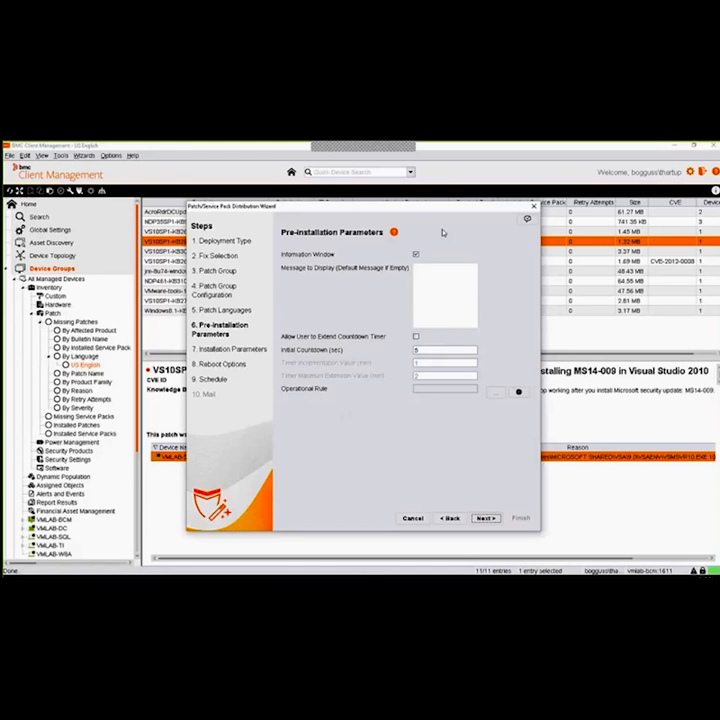
# Turn off the pre-installation Information Window and accept the default installation parameters
pyautogui.click(416, 255)
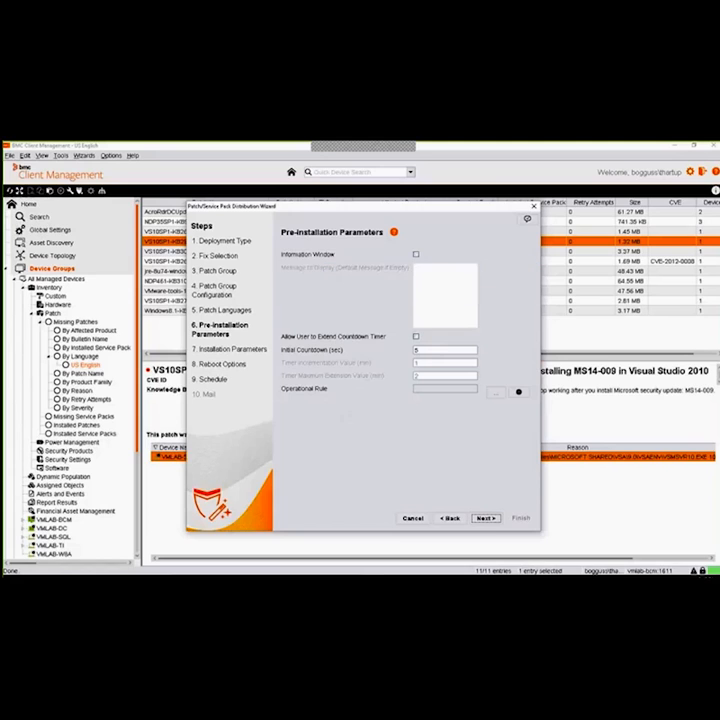
pyautogui.click(492, 519)
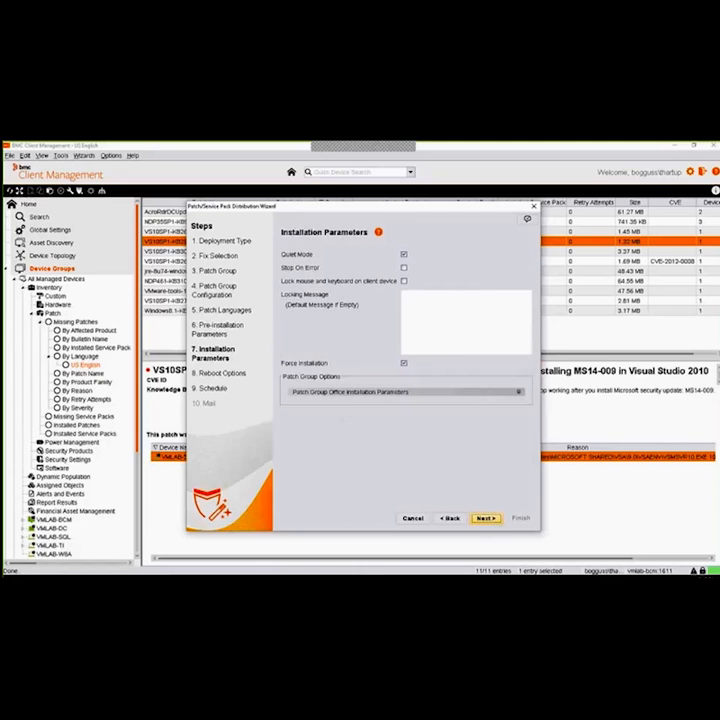
pyautogui.click(486, 518)
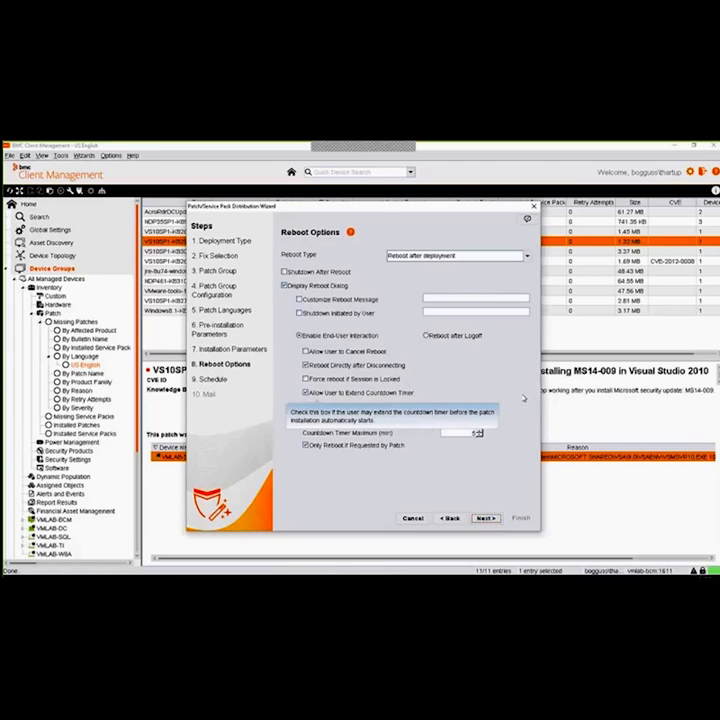
# Check the reboot type choices and try Reboot after Logoff, returning to Enable End-User Interaction
pyautogui.click(526, 257)
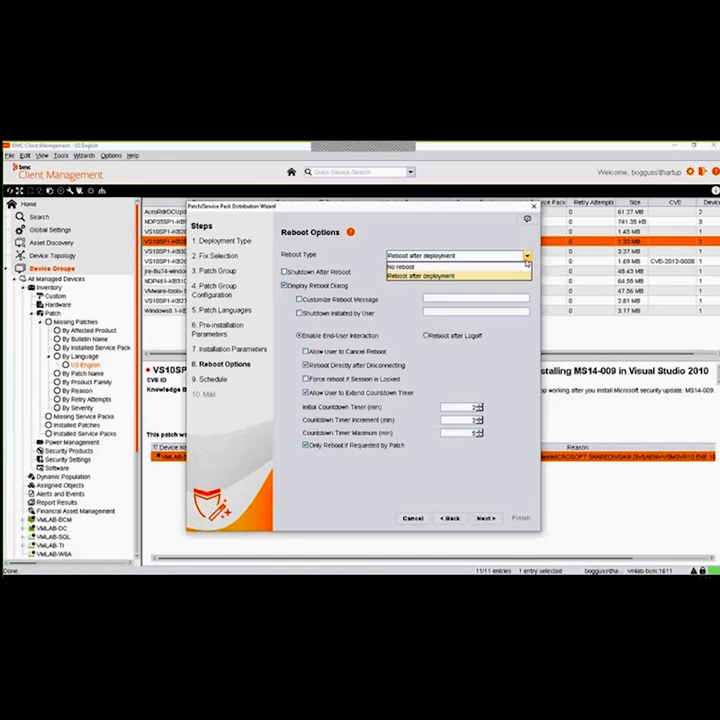
pyautogui.click(526, 262)
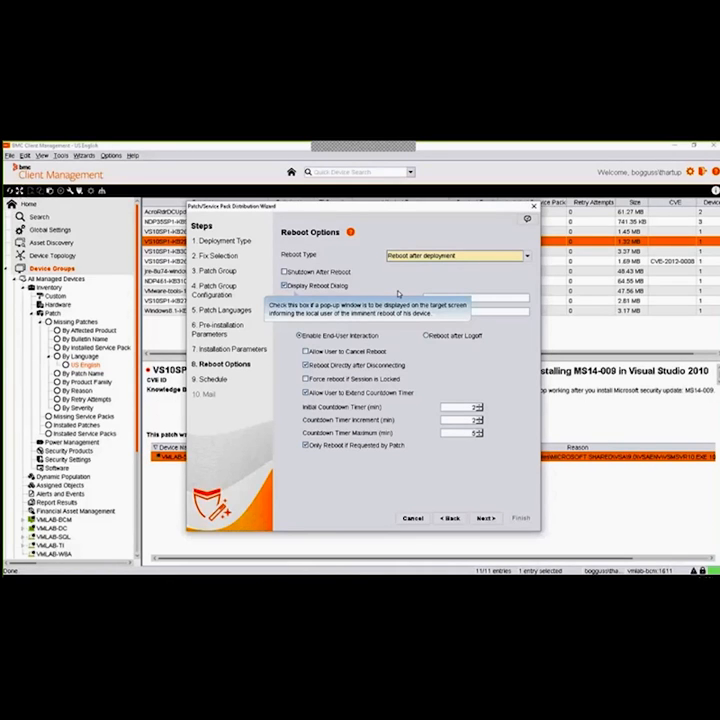
pyautogui.click(431, 337)
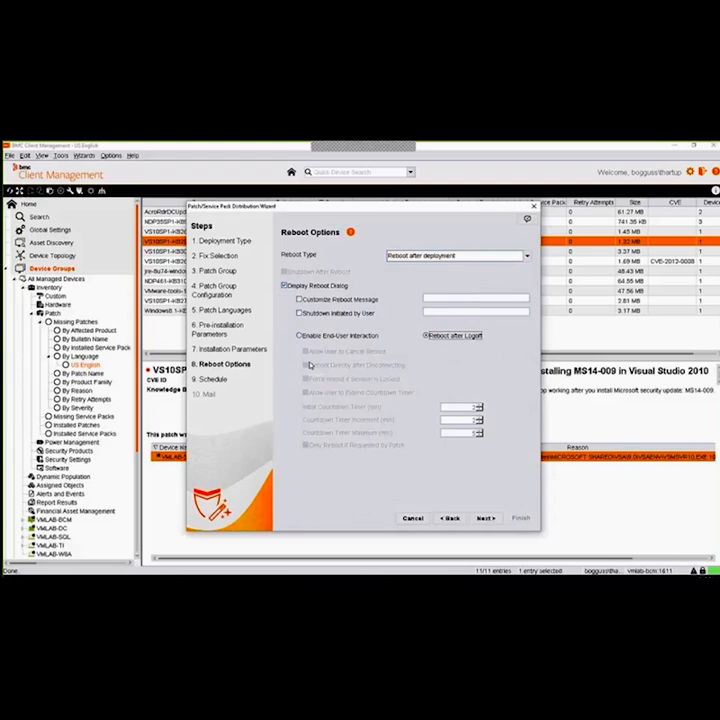
pyautogui.click(300, 336)
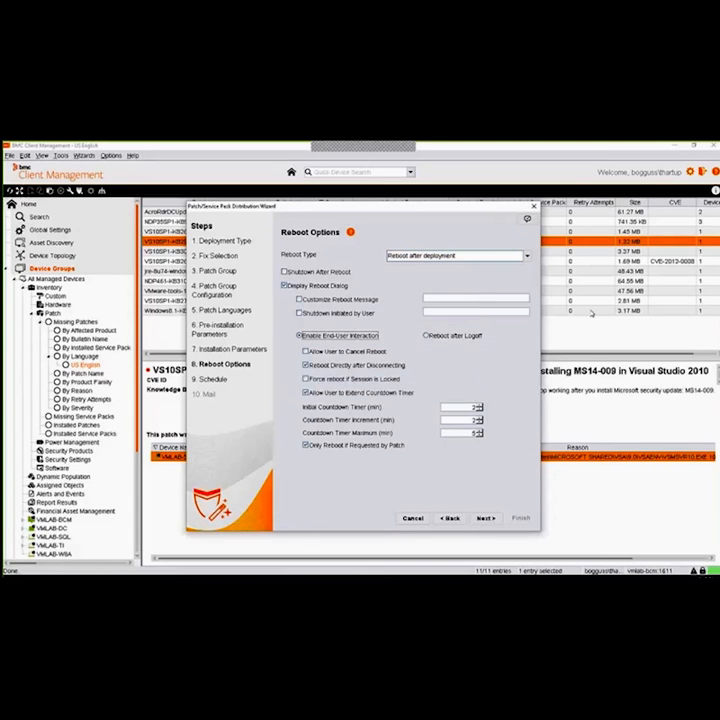
# Allow the user to cancel the reboot and set the initial countdown to 30 minutes and the increment to 15 minutes
pyautogui.click(524, 222)
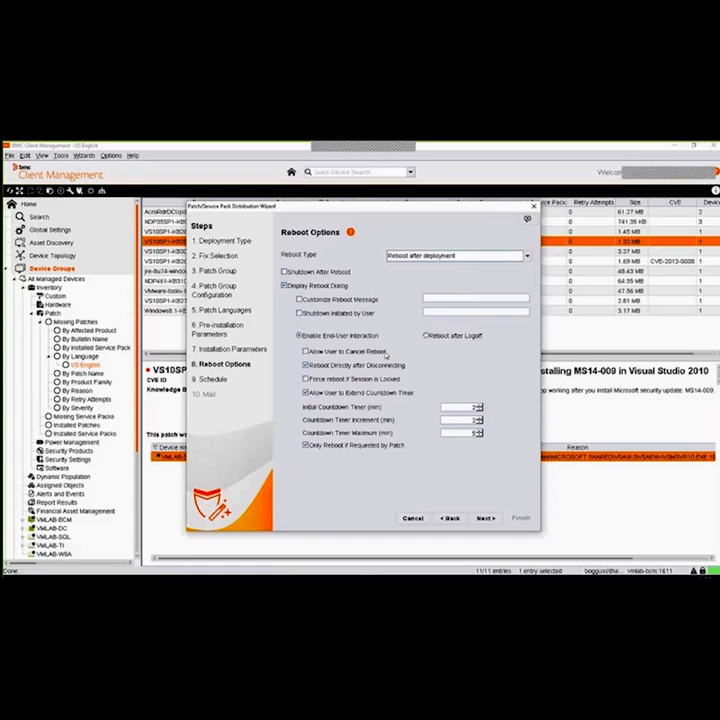
pyautogui.click(307, 352)
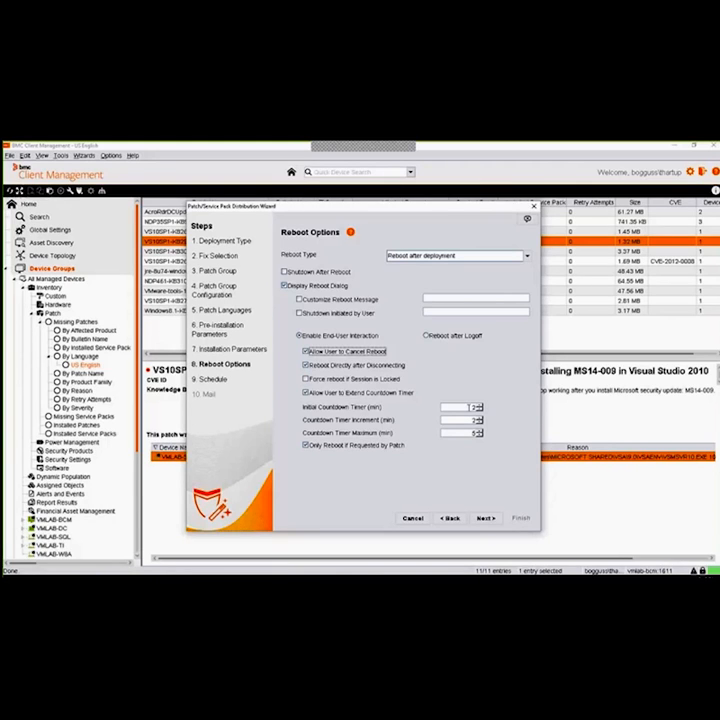
pyautogui.click(469, 407)
pyautogui.write('30')
pyautogui.press('Tab')
pyautogui.write('15')
# Set the maximum countdown to 120 minutes, turn off Only Reboot if Requested by Patch and accept the reboot options
pyautogui.moveTo(464, 435); pyautogui.dragTo(508, 431)
pyautogui.write('1205')
pyautogui.press('BackSpace')
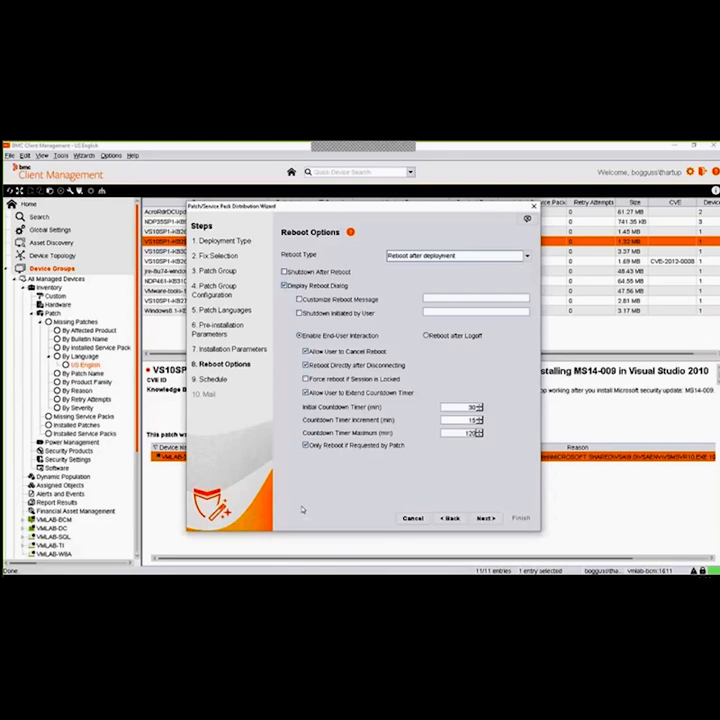
pyautogui.click(307, 446)
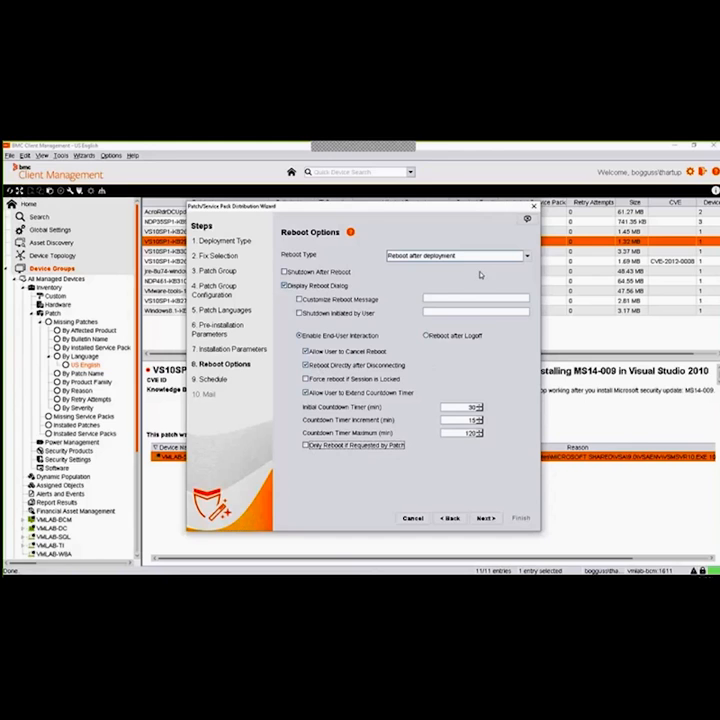
pyautogui.click(486, 518)
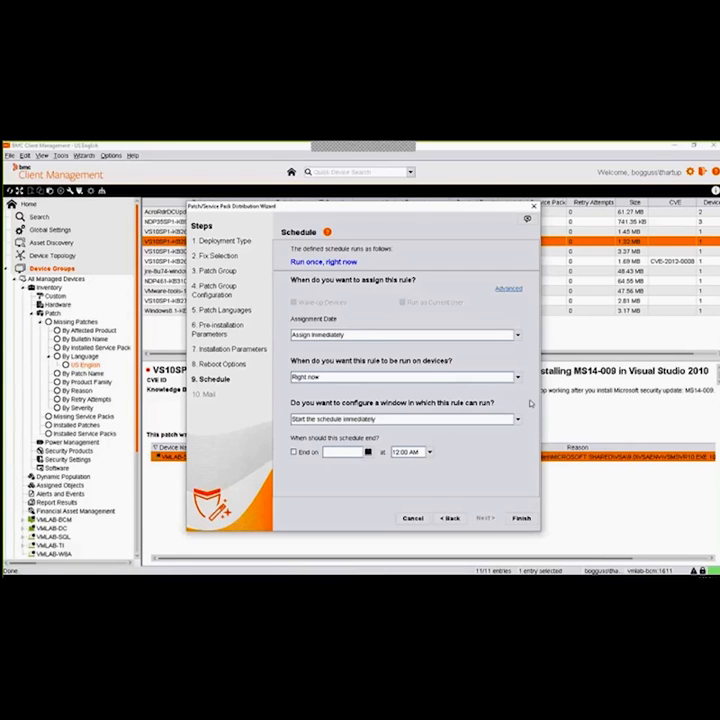
# Try a repeated daily schedule at 10:00 PM for the rule and return it to running right now
pyautogui.click(517, 378)
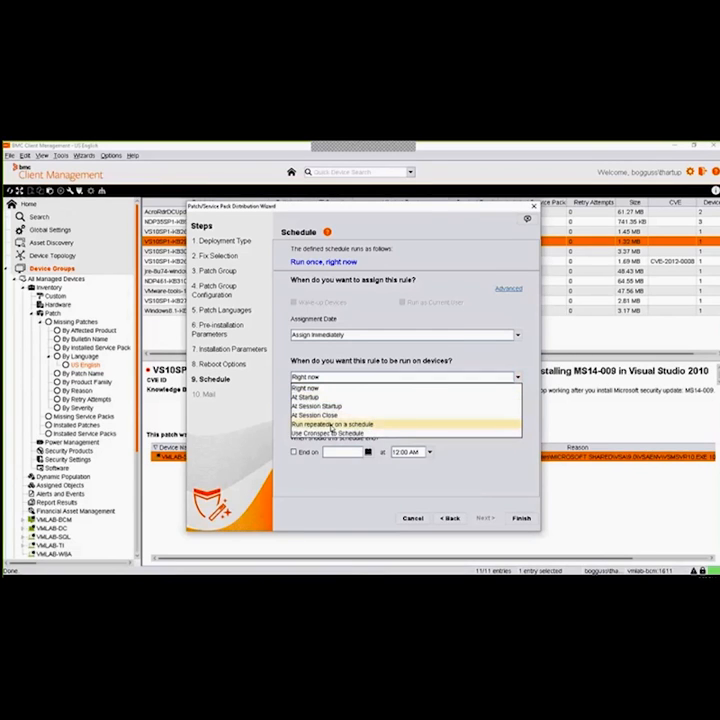
pyautogui.click(331, 425)
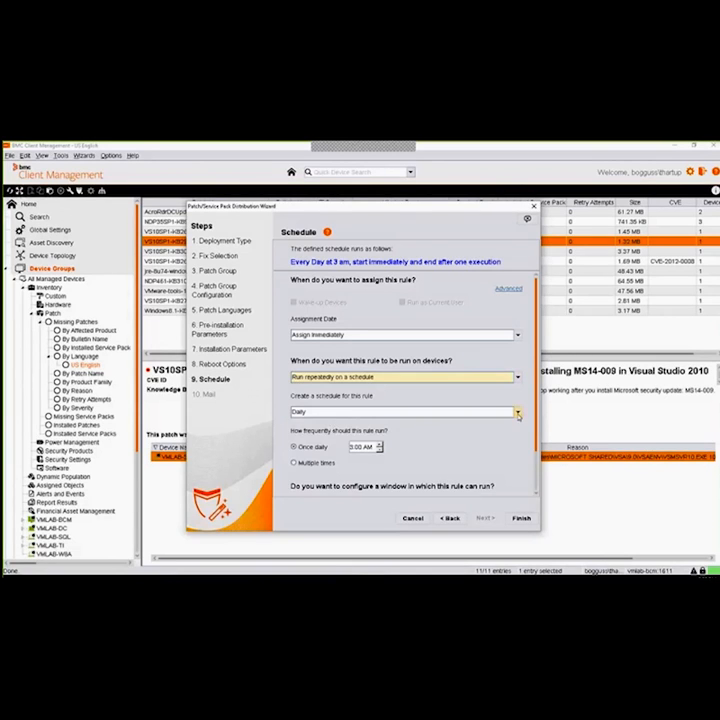
pyautogui.click(518, 413)
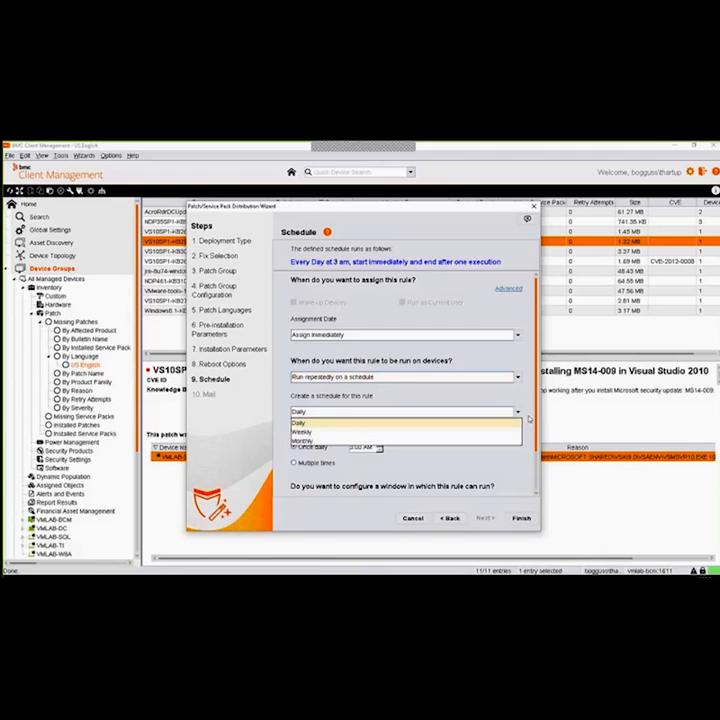
pyautogui.click(518, 412)
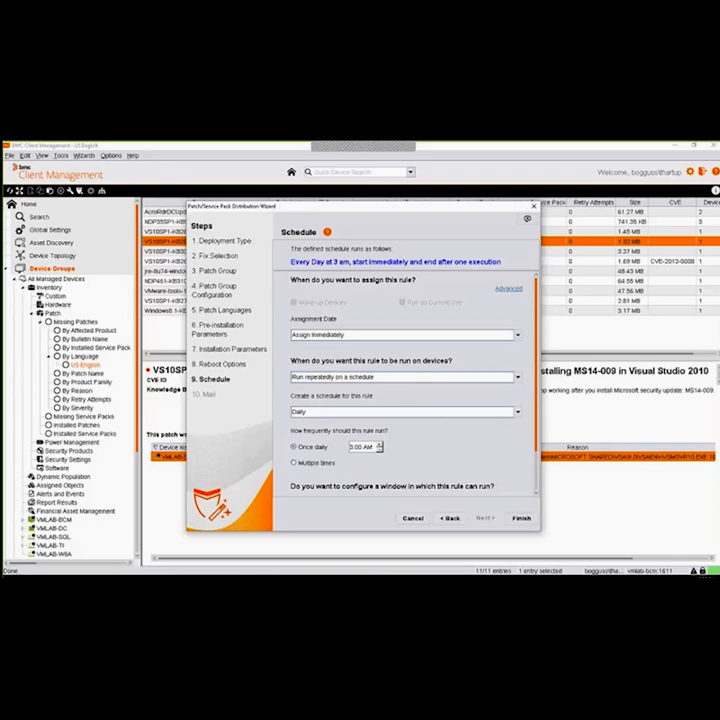
pyautogui.click(380, 444)
pyautogui.click(380, 445)
pyautogui.click(380, 445)
pyautogui.click(380, 445)
pyautogui.click(380, 445)
pyautogui.click(380, 445)
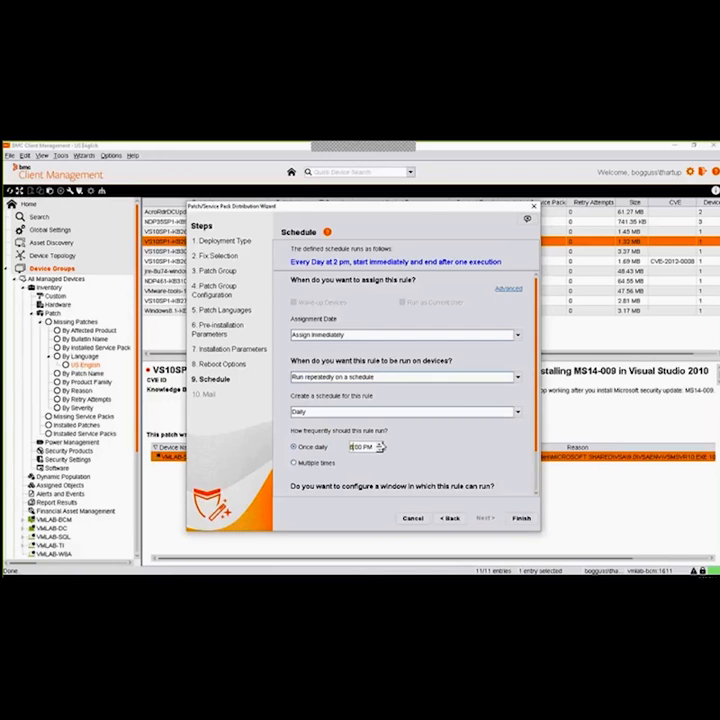
pyautogui.click(381, 445)
pyautogui.click(381, 445)
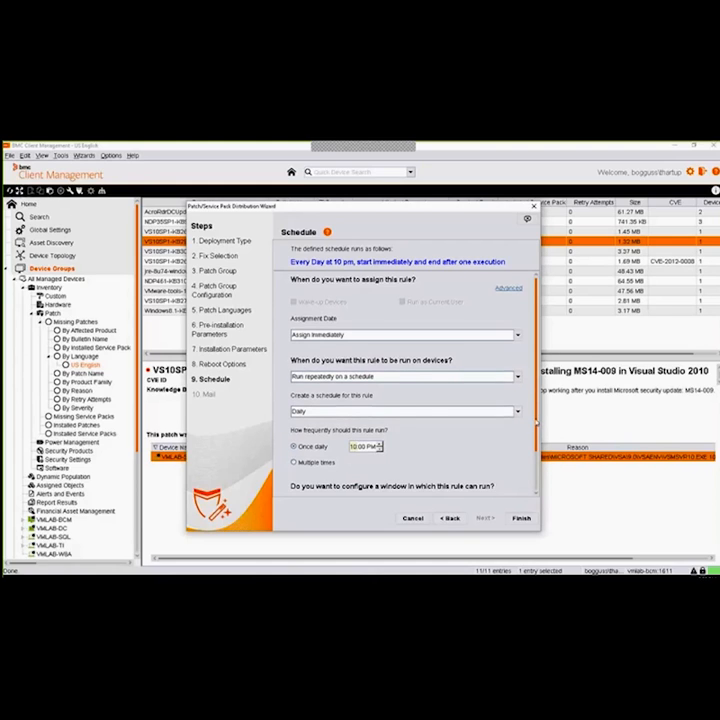
pyautogui.scroll(-3, 537, 421)
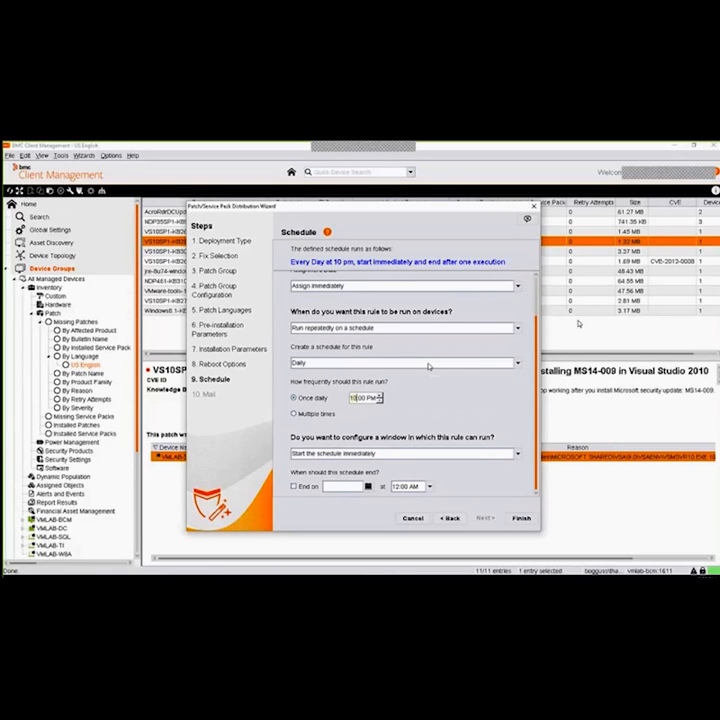
pyautogui.click(518, 328)
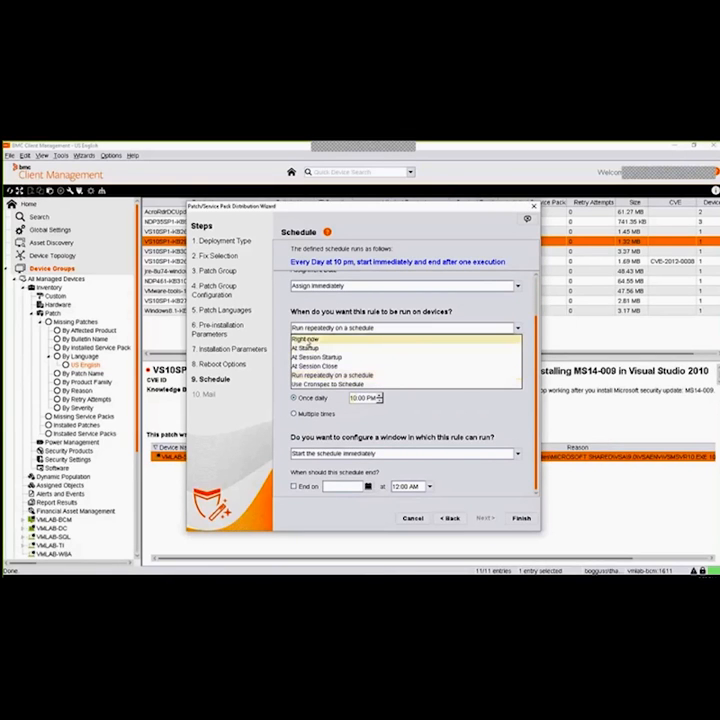
pyautogui.click(308, 339)
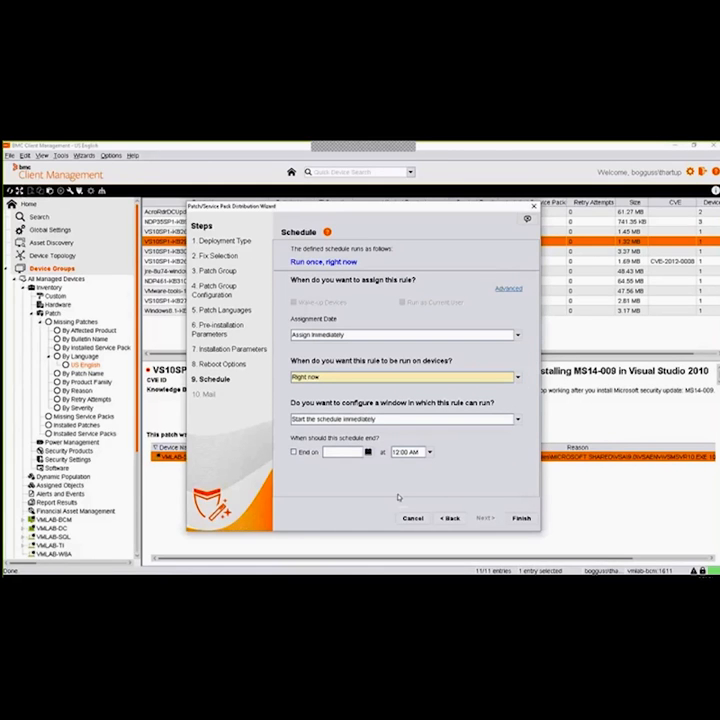
# Finish the patch distribution wizard, automatically activating the patch group and choosing to go to the new patch group
pyautogui.click(522, 518)
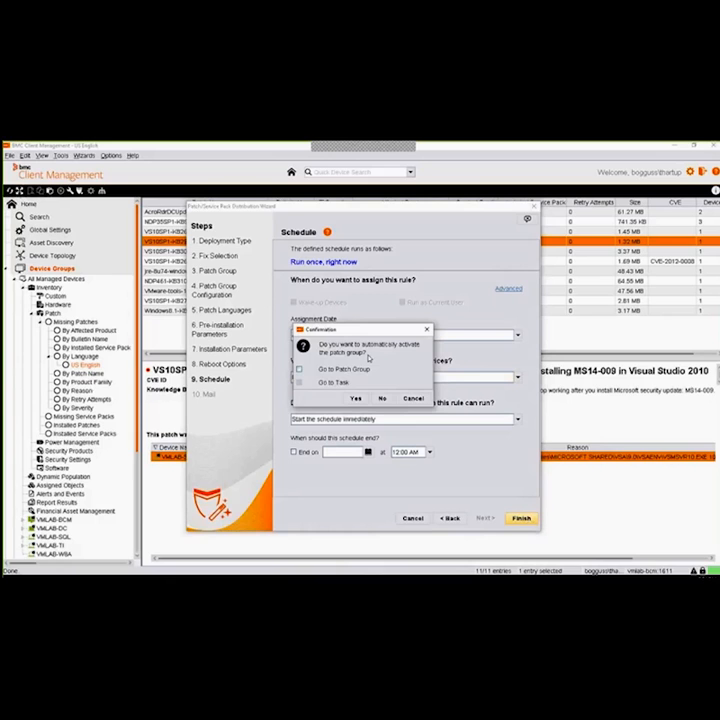
pyautogui.click(299, 369)
pyautogui.click(356, 398)
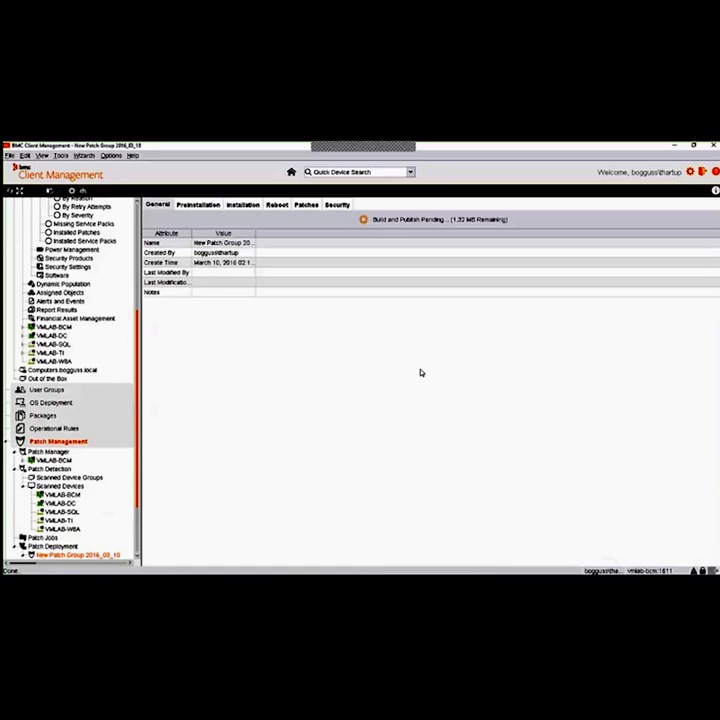
pyautogui.click(503, 352)
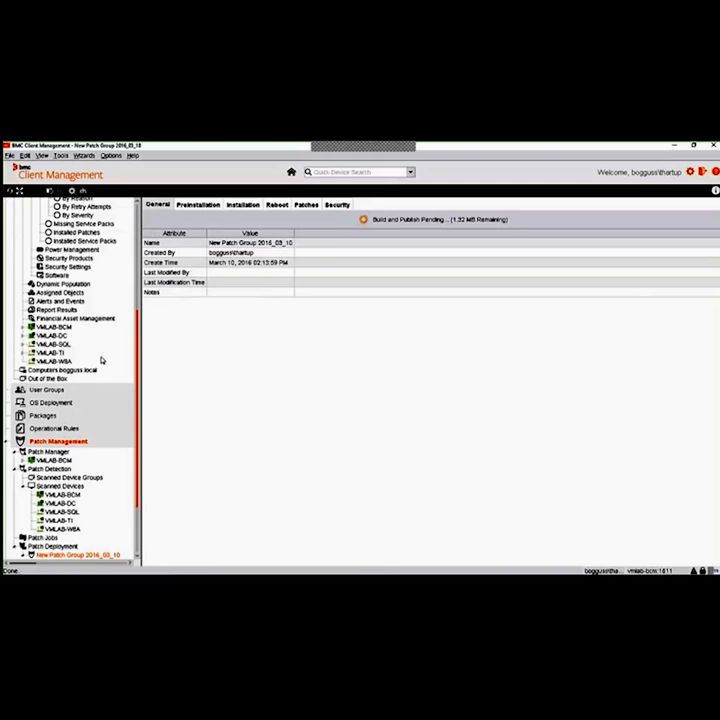
# Collapse Patch Manager and Patch Detection in the tree and review New Patch Group 2016_03_10's preinstallation, installation and reboot settings
pyautogui.scroll(-3, 60, 380)
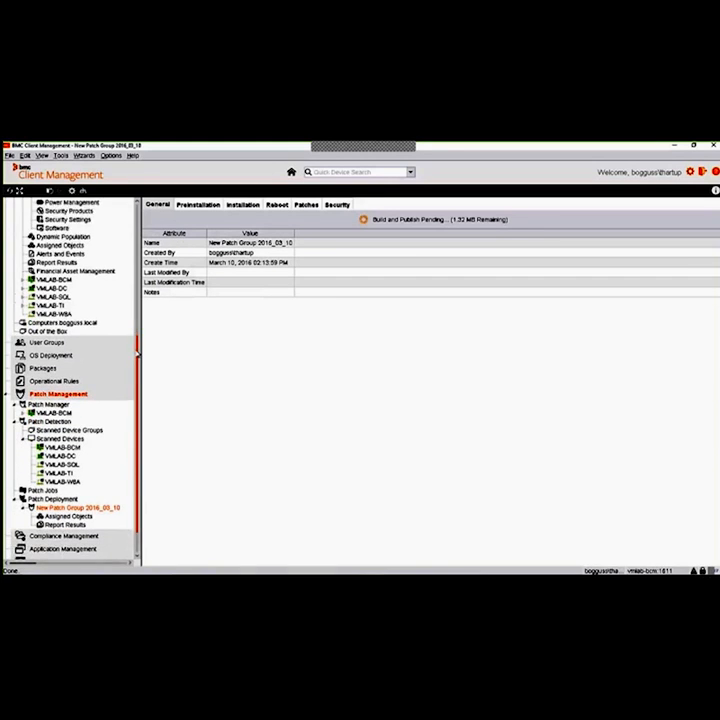
pyautogui.click(15, 371)
pyautogui.click(15, 387)
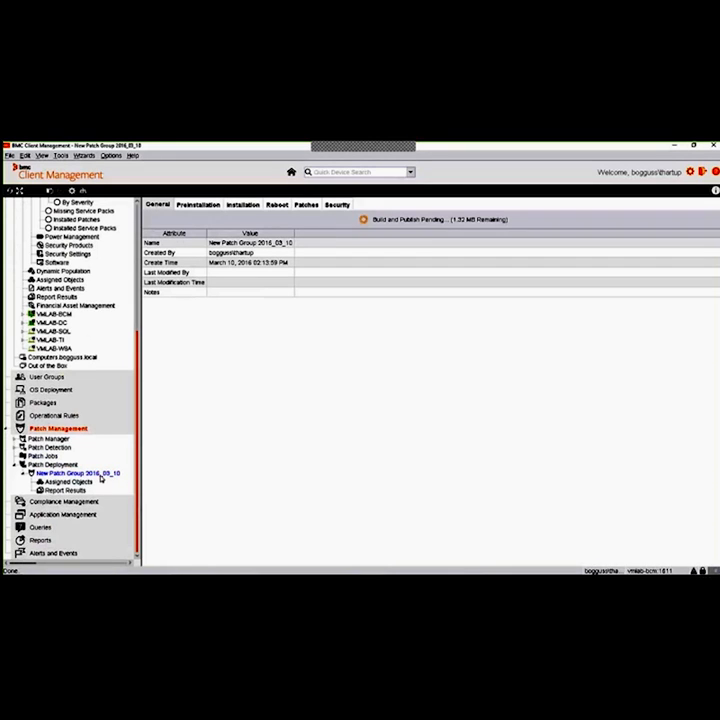
pyautogui.click(210, 205)
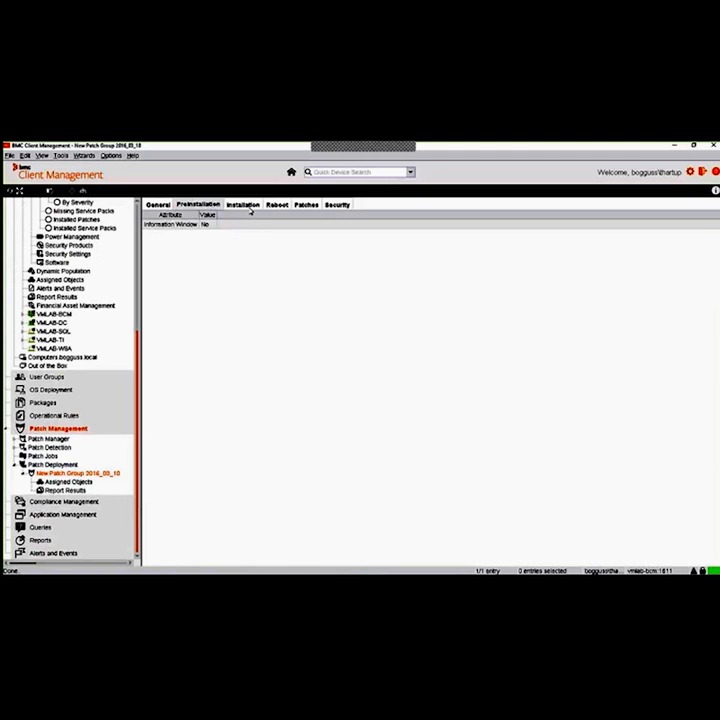
pyautogui.click(243, 206)
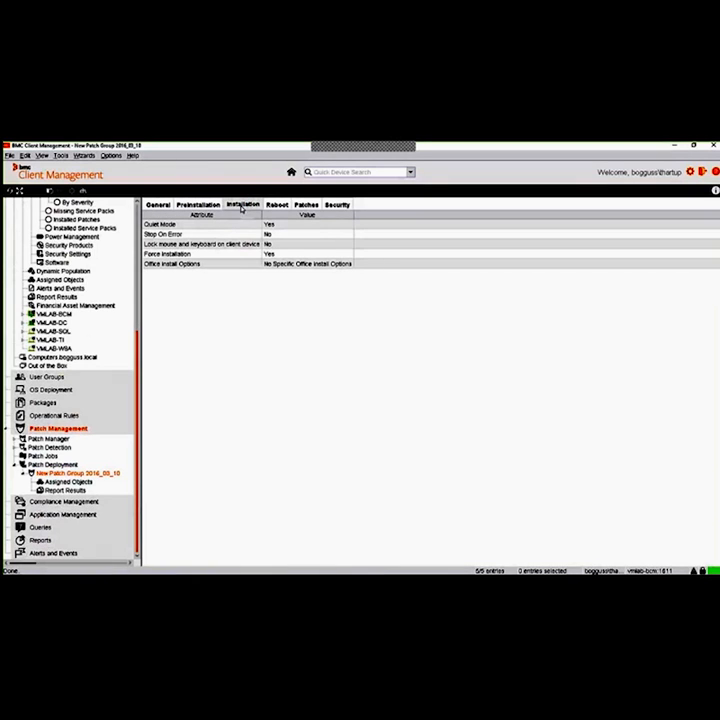
pyautogui.click(280, 206)
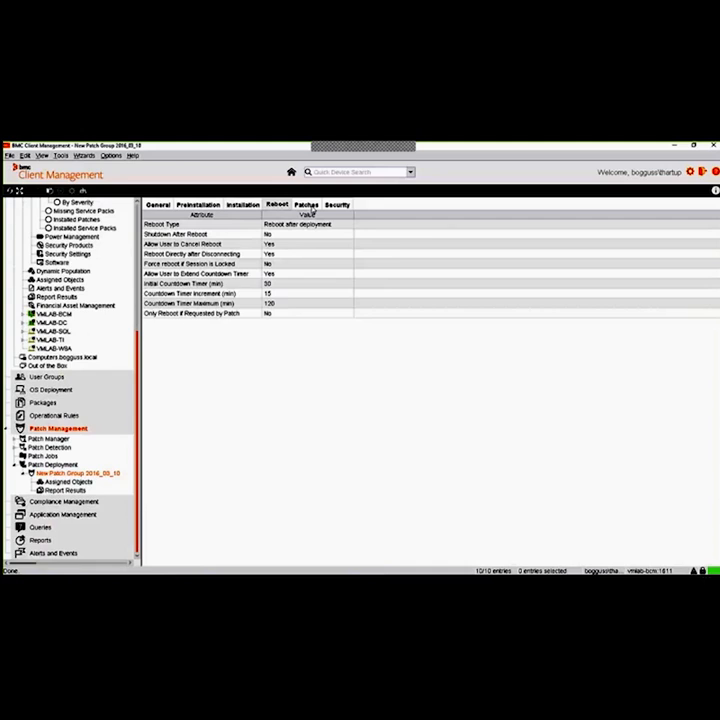
# Show the patches contained in New Patch Group 2016_03_10 and refresh their status
pyautogui.click(309, 206)
pyautogui.rightClick(362, 275)
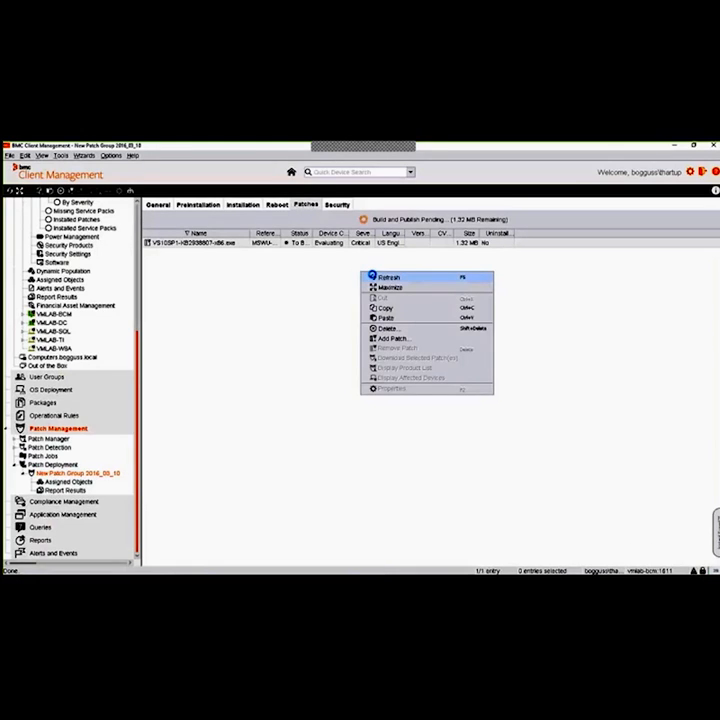
pyautogui.click(388, 277)
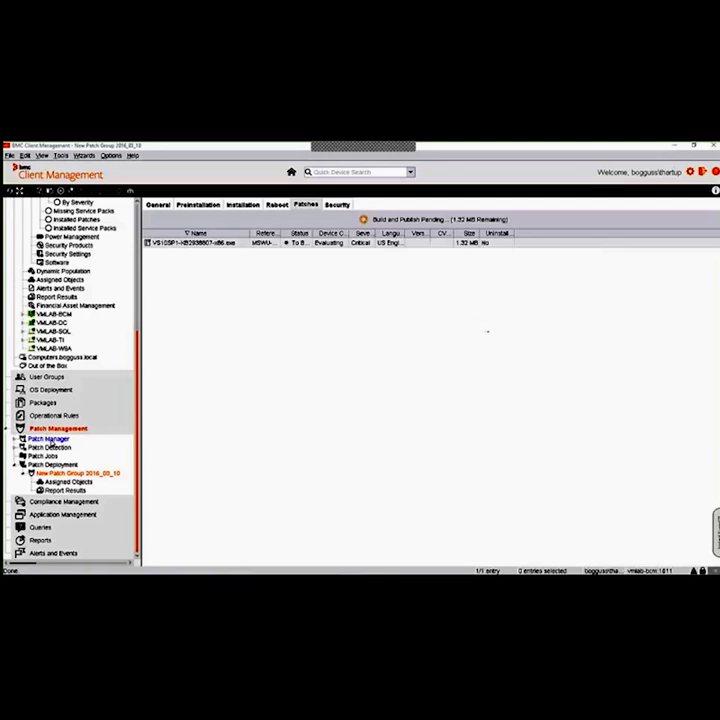
# Expand the VMLAB-BCM patch manager to view its items and return to the Patch Manager overview
pyautogui.click(50, 442)
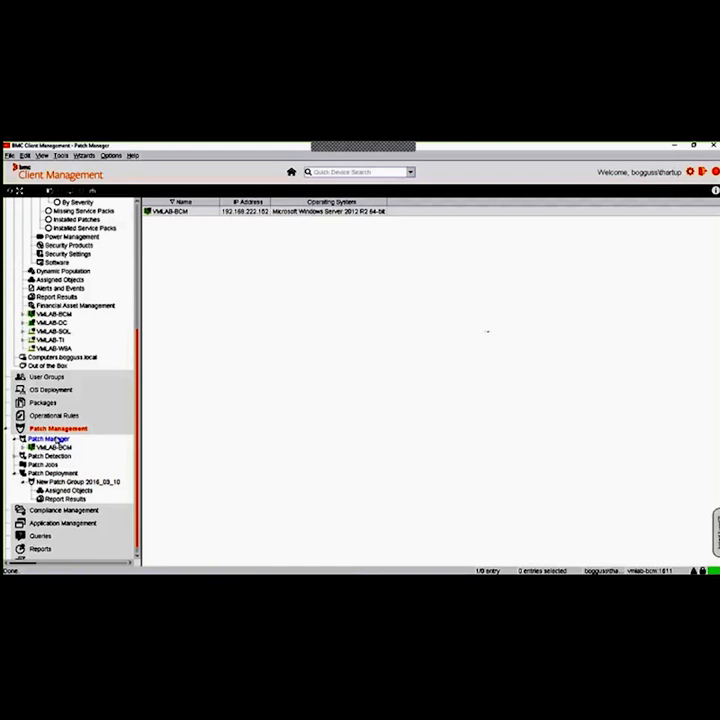
pyautogui.click(64, 449)
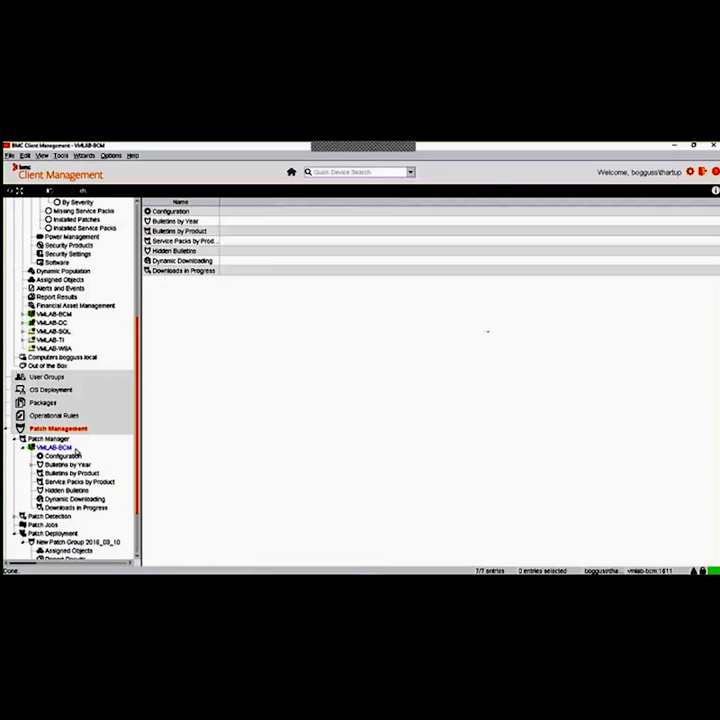
pyautogui.click(48, 438)
pyautogui.click(195, 212)
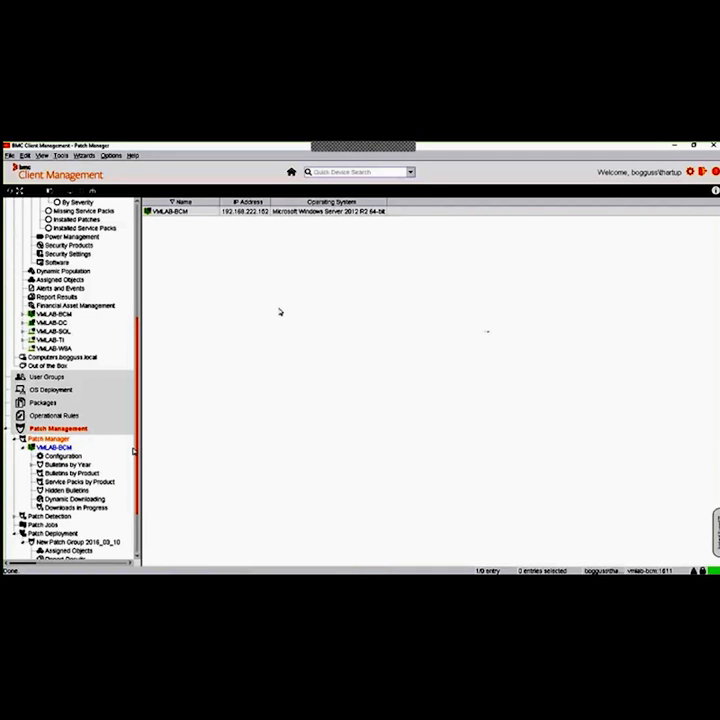
# Return to New Patch Group 2016_03_10 and open its assigned All Managed Devices group to check the device statuses
pyautogui.moveTo(138, 457); pyautogui.dragTo(139, 514)
pyautogui.click(101, 475)
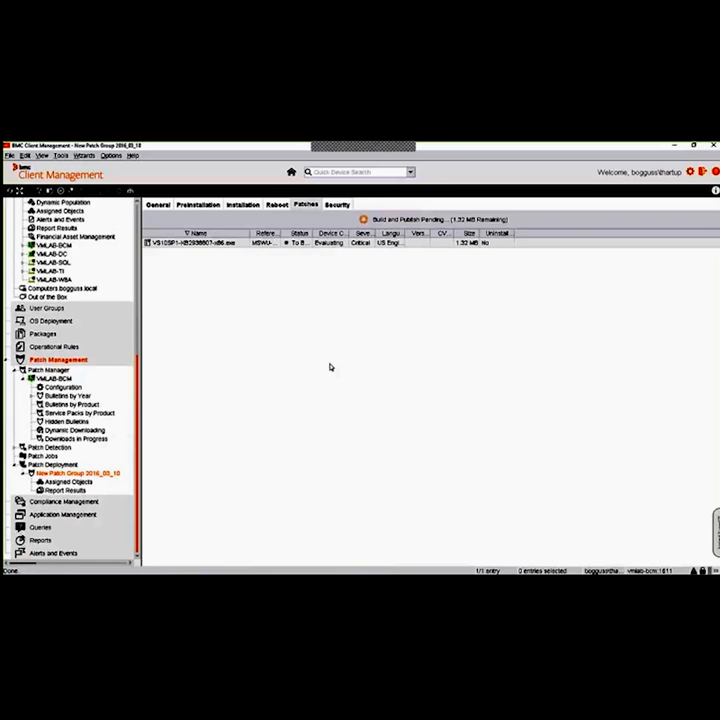
pyautogui.click(118, 483)
pyautogui.click(80, 490)
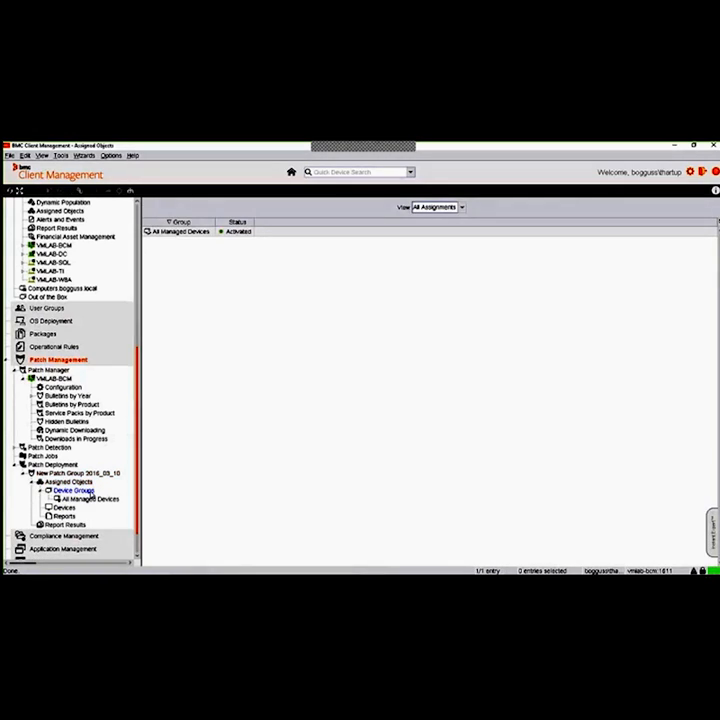
pyautogui.click(99, 500)
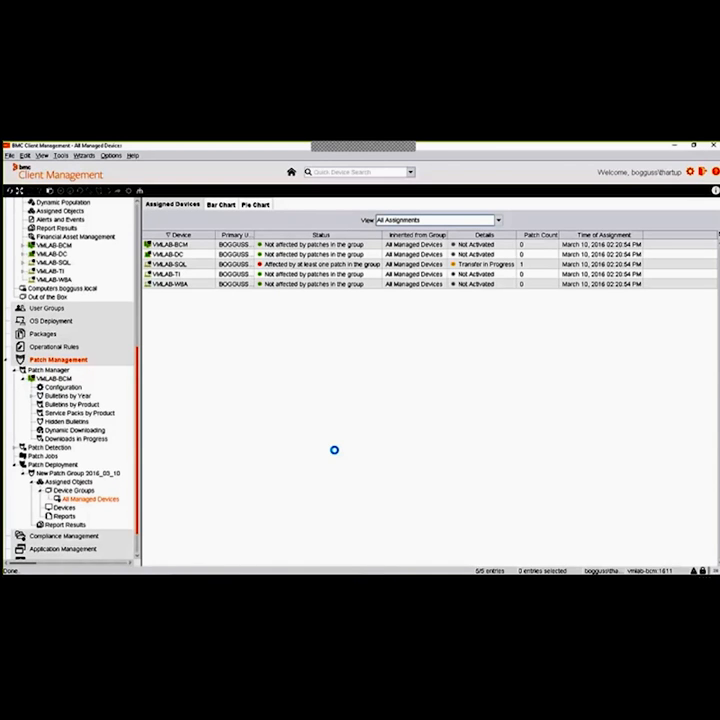
# Try to refresh the assigned devices, select VMLAB-SQL and widen the Status column slightly
pyautogui.rightClick(269, 333)
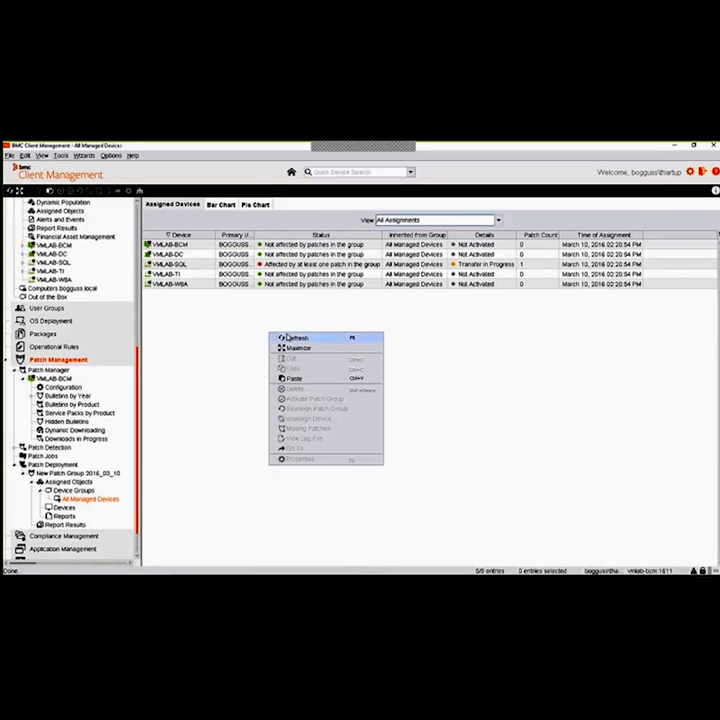
pyautogui.click(231, 337)
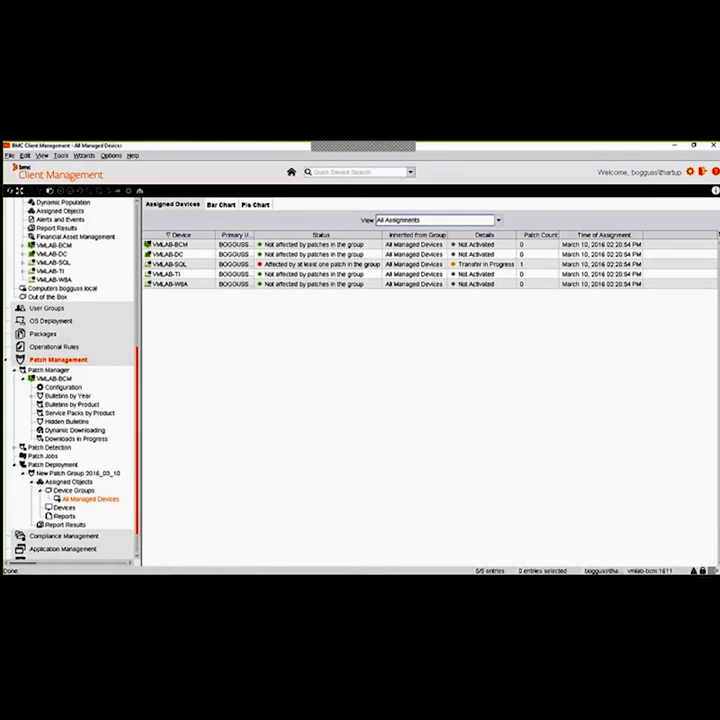
pyautogui.click(390, 264)
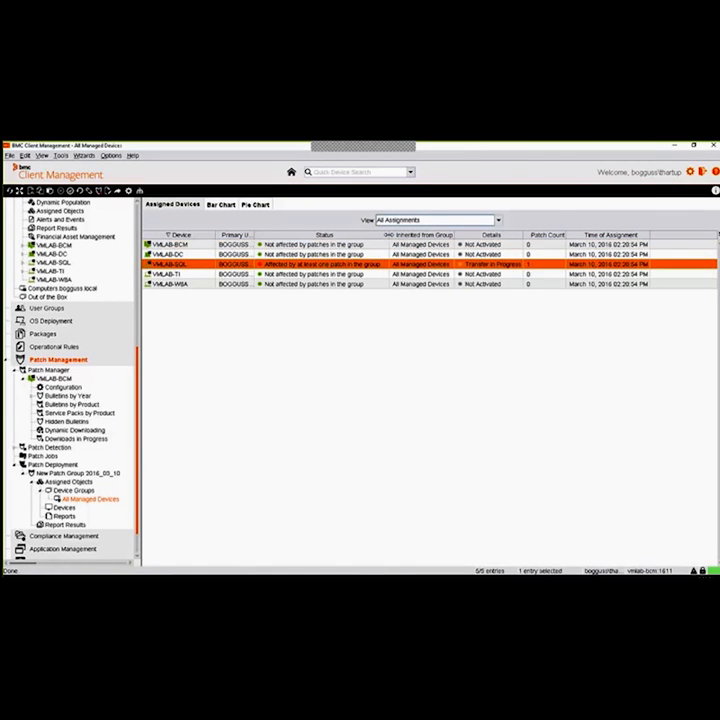
pyautogui.moveTo(382, 234); pyautogui.dragTo(389, 234)
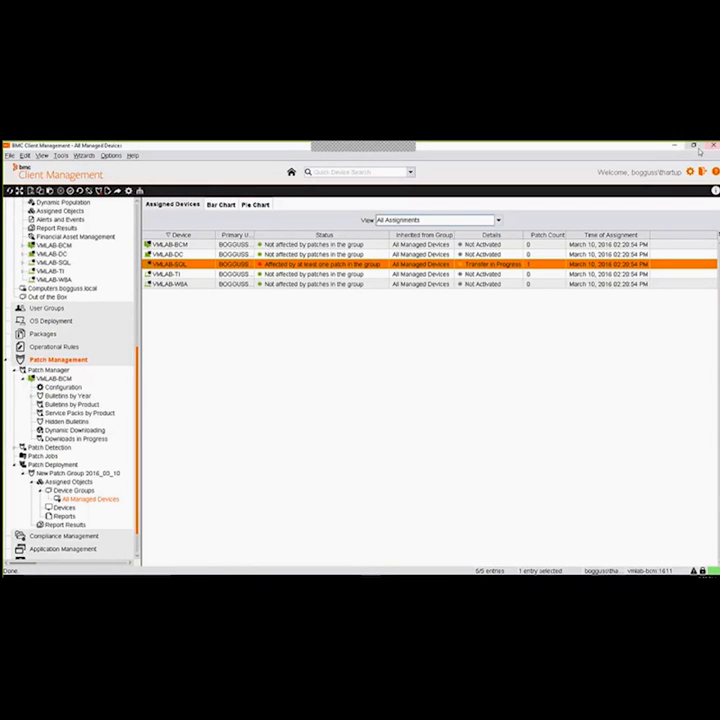
# Restore and move the console window, switch to Task Manager in its reduced view and end the Java(TM) Platform SE binary task
pyautogui.doubleClick(246, 150)
pyautogui.moveTo(228, 148); pyautogui.dragTo(260, 175)
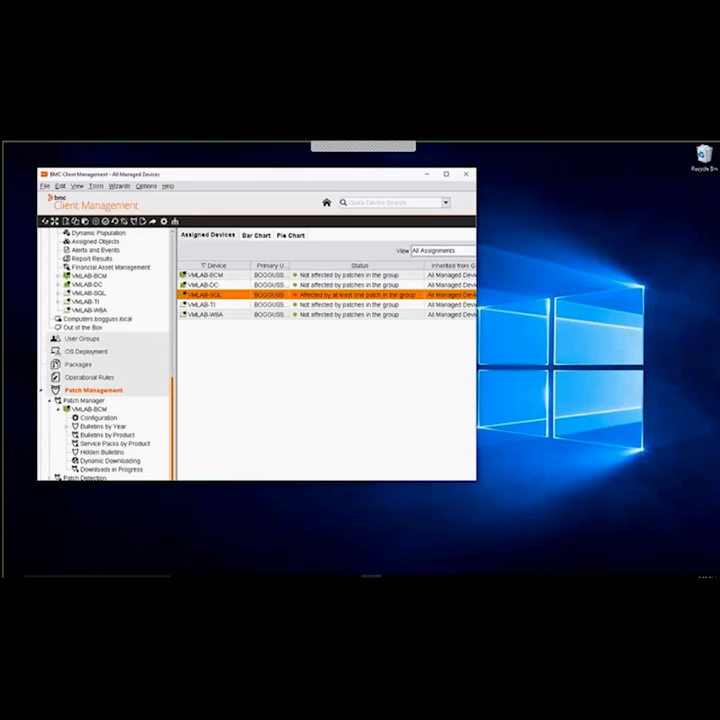
pyautogui.rightClick(500, 575)
pyautogui.click(474, 537)
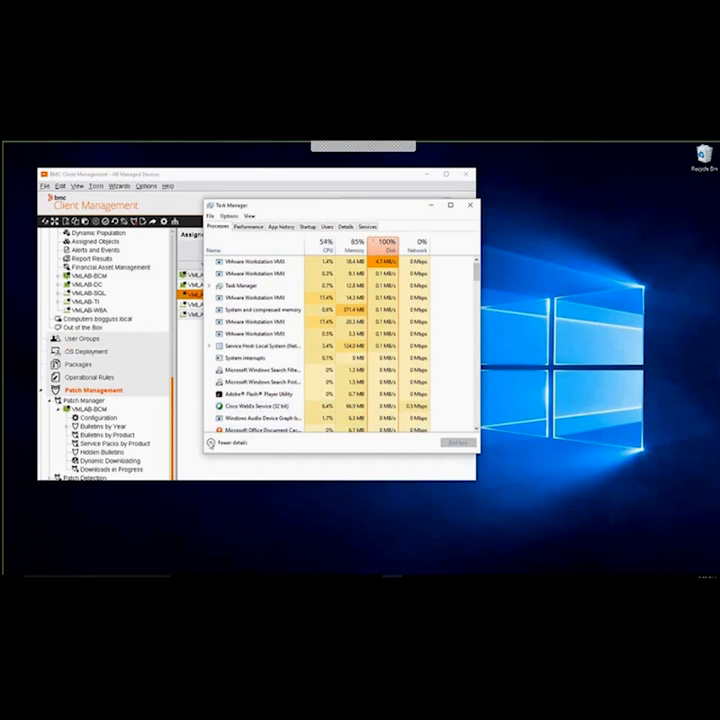
pyautogui.click(211, 443)
pyautogui.click(246, 230)
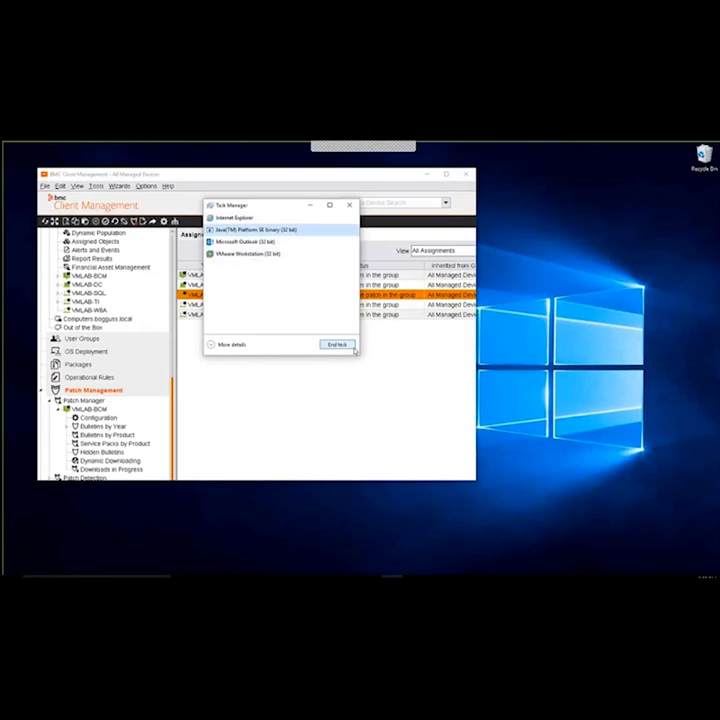
pyautogui.click(337, 344)
pyautogui.click(317, 208)
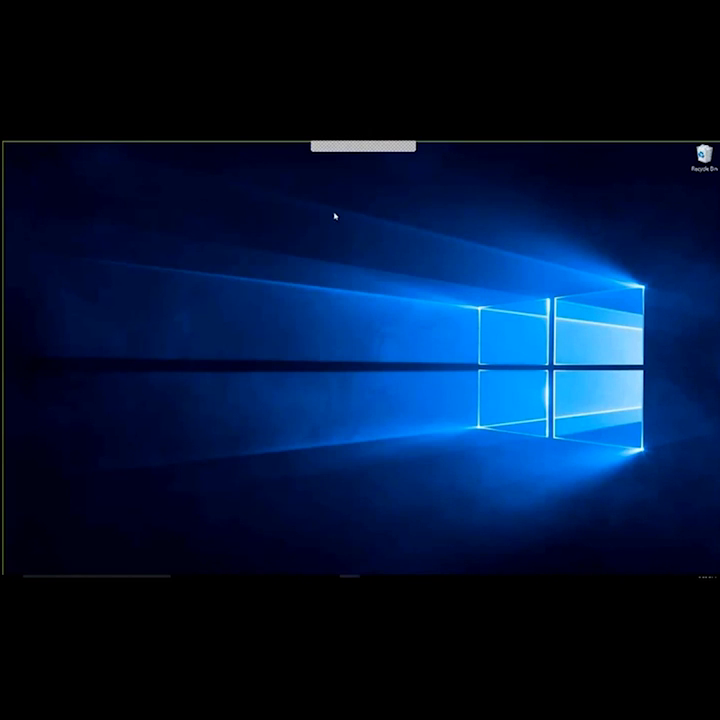
# Switch to Internet Explorer, maximize the Console Download Page and continue past the console's untrusted-connection warning
pyautogui.moveTo(329, 577)
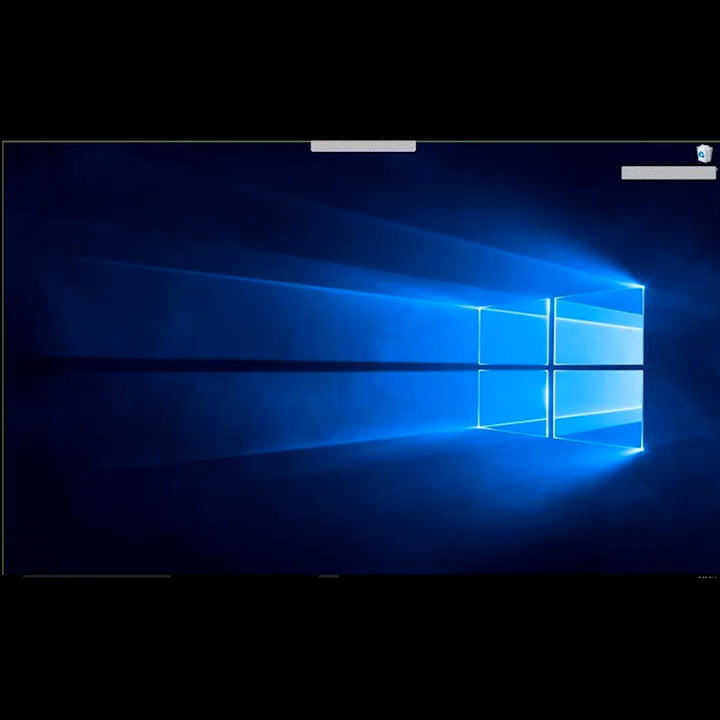
pyautogui.moveTo(718, 204); pyautogui.dragTo(333, 204)
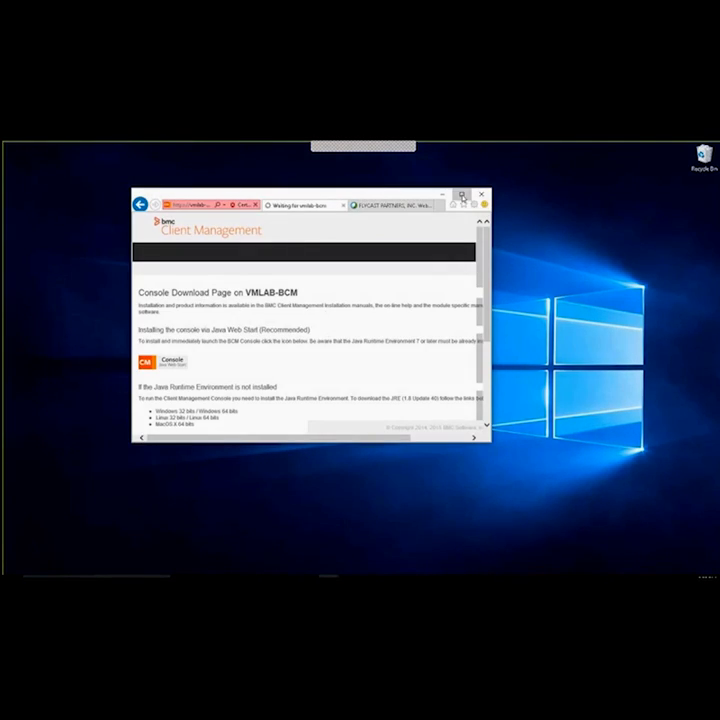
pyautogui.click(461, 194)
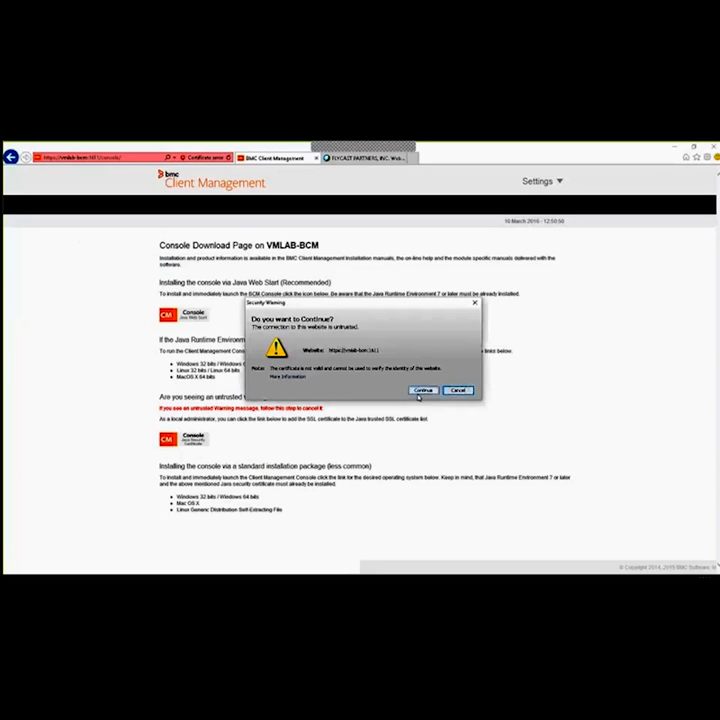
pyautogui.click(422, 390)
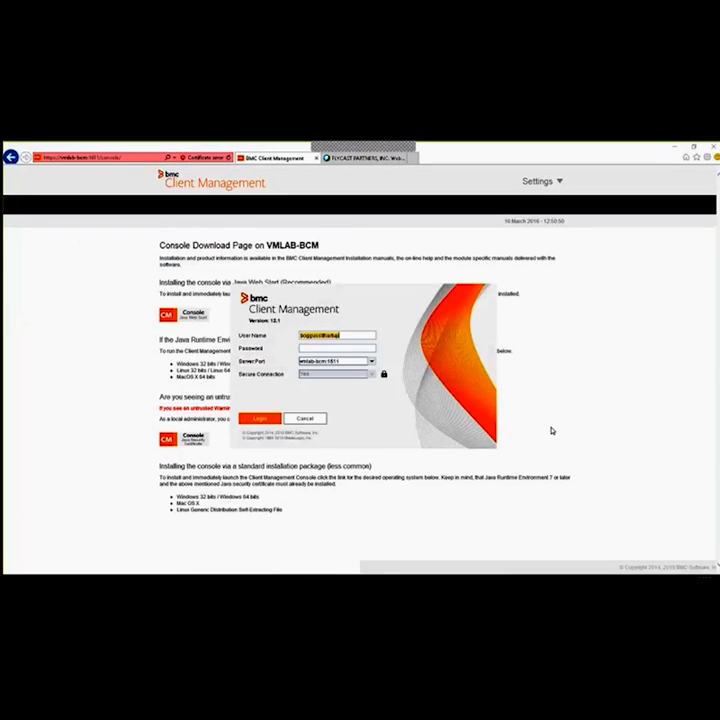
# Enter the account password and log in to the console on server vmlab-bcm:1611
pyautogui.click(337, 346)
pyautogui.write('************')
pyautogui.press('Return')
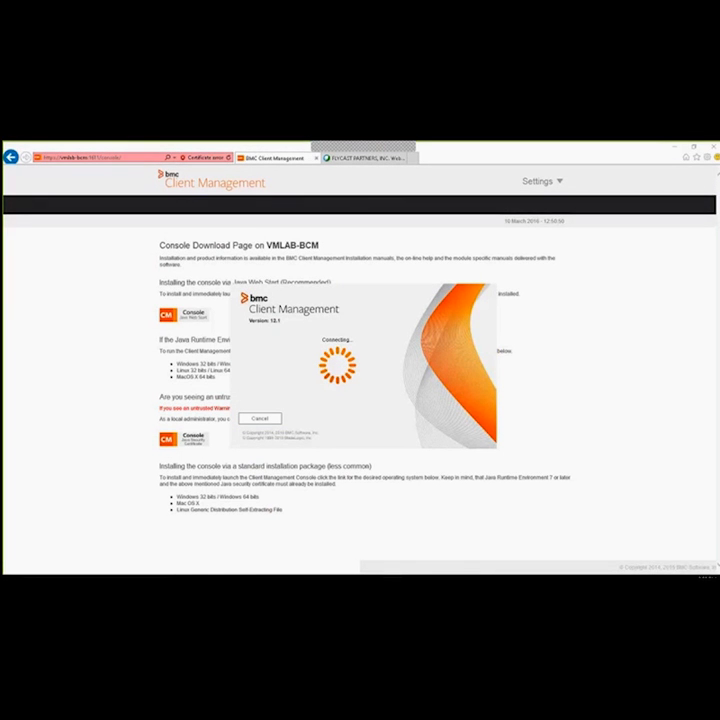
# Minimize the browser and close both open Outlook windows while the console connects
pyautogui.click(677, 147)
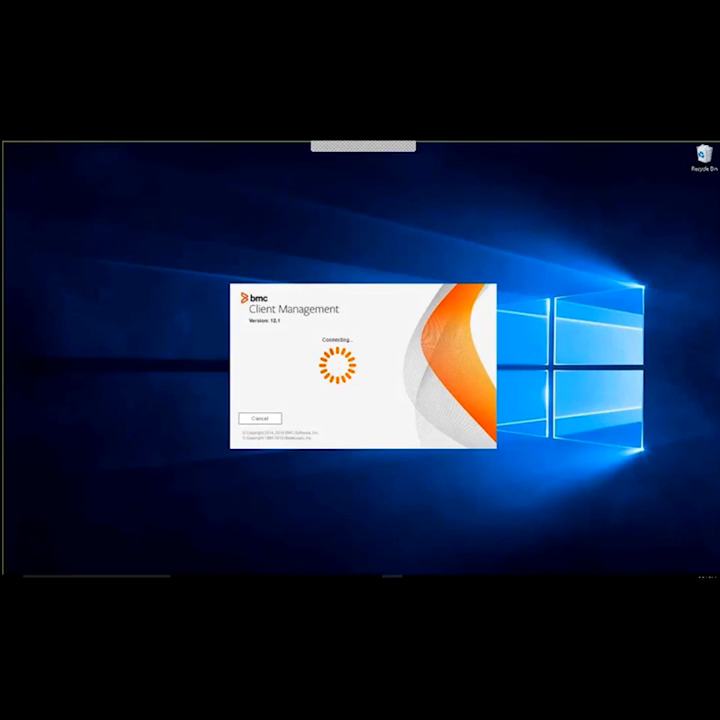
pyautogui.moveTo(300, 577)
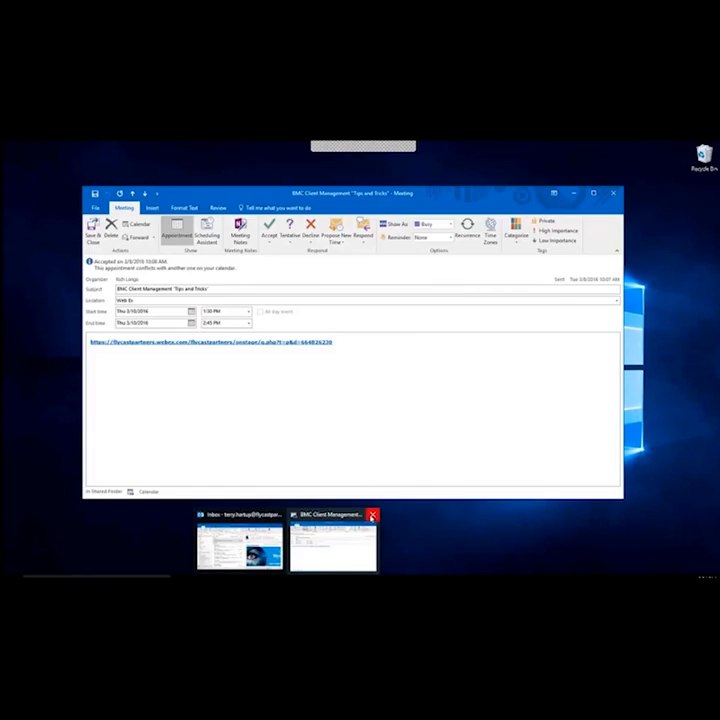
pyautogui.click(371, 515)
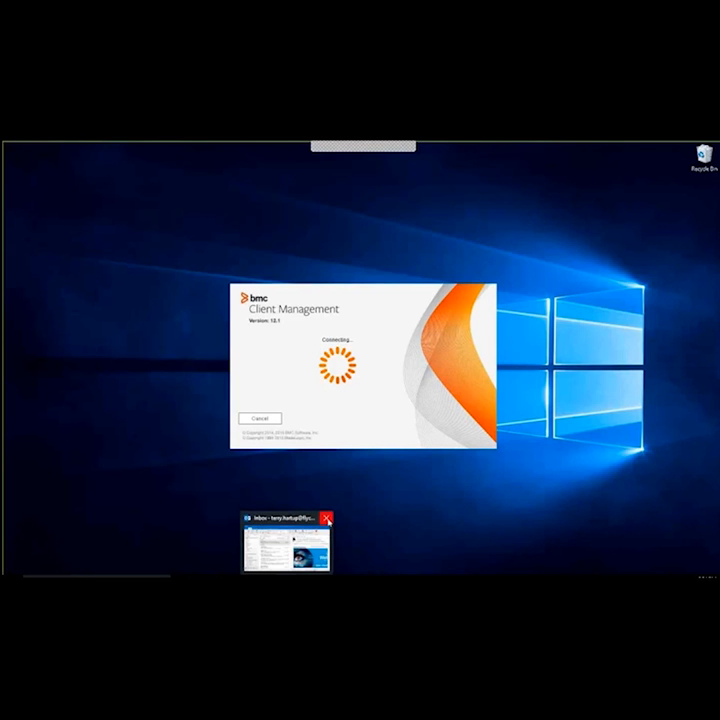
pyautogui.click(328, 520)
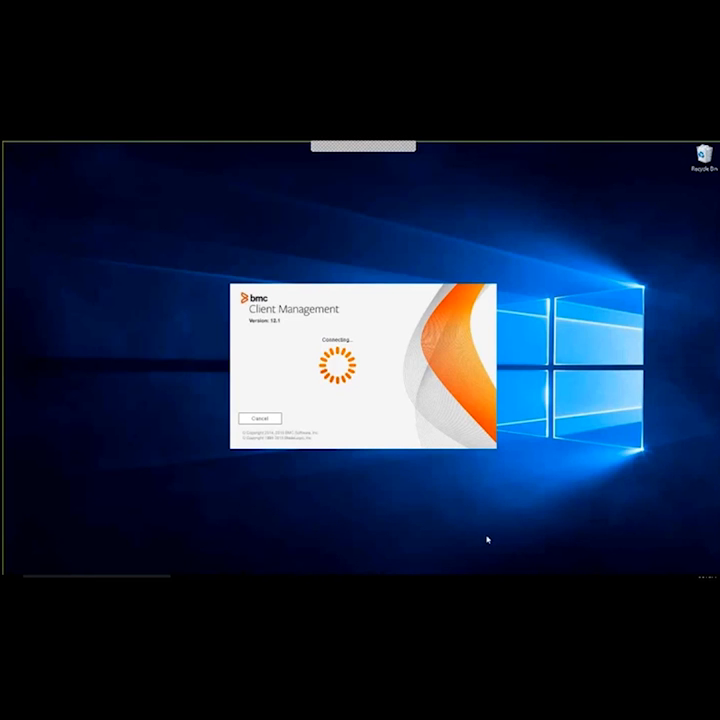
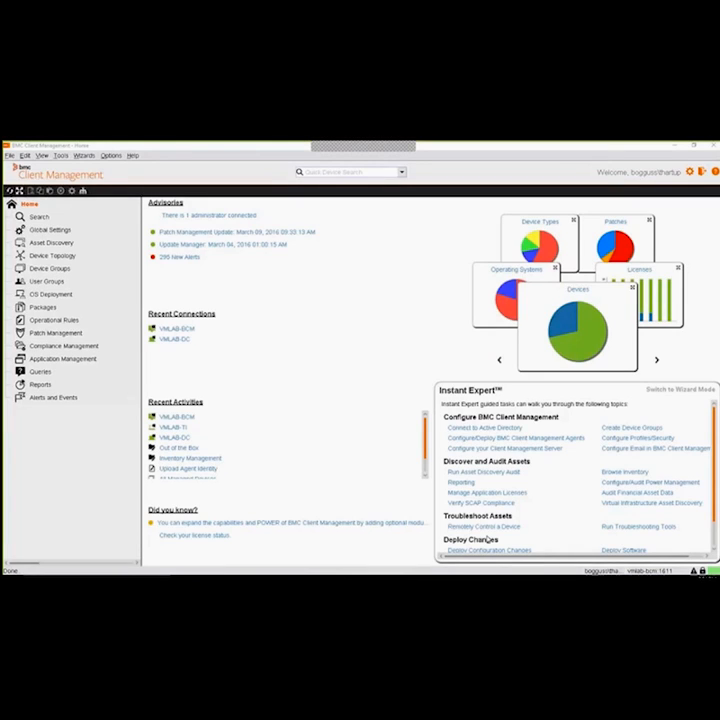
# Create a patch job under Patch Management's Patch Jobs with its deployment options set to "Let me configure them"
pyautogui.click(60, 333)
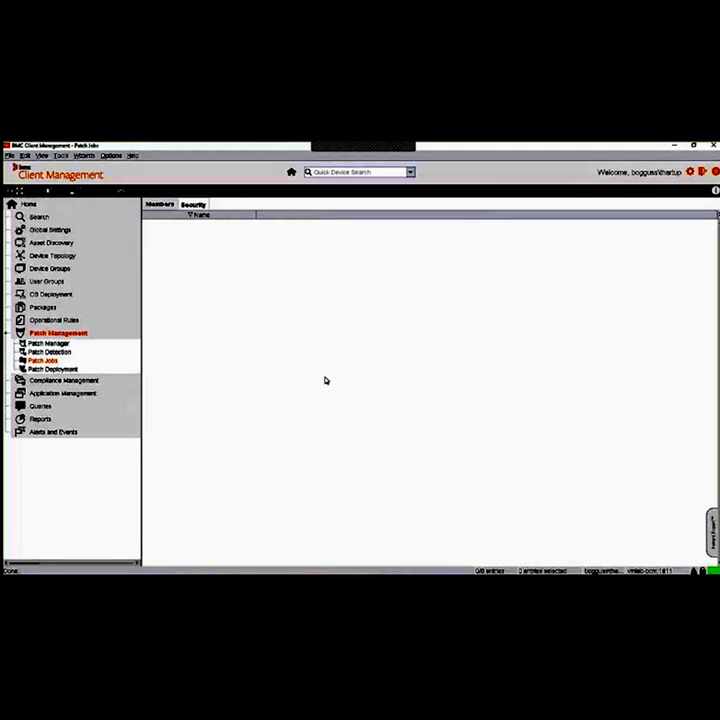
pyautogui.rightClick(185, 247)
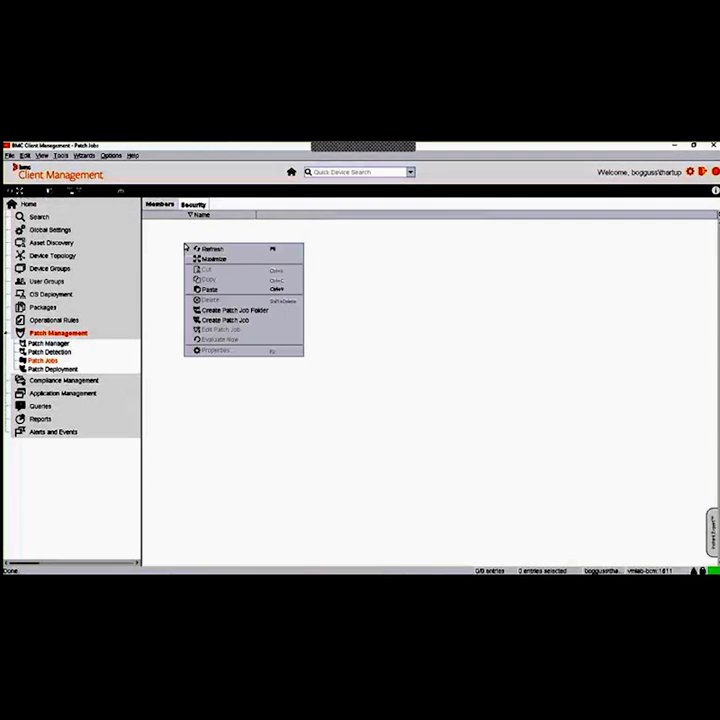
pyautogui.click(254, 321)
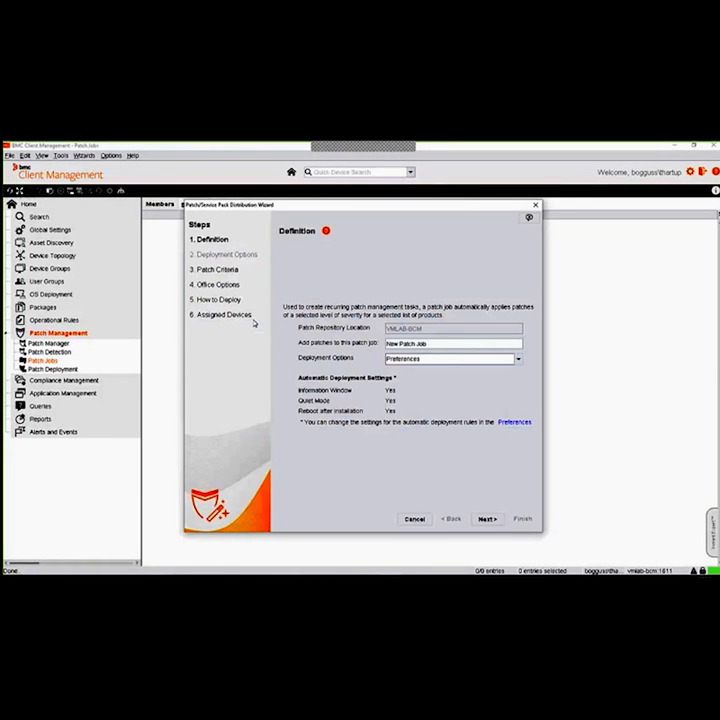
pyautogui.click(517, 358)
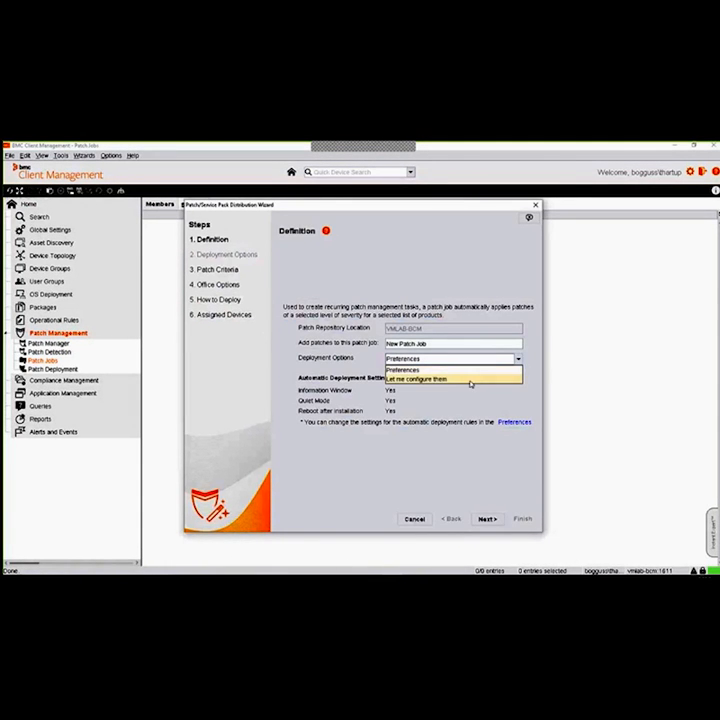
pyautogui.click(470, 380)
pyautogui.click(488, 520)
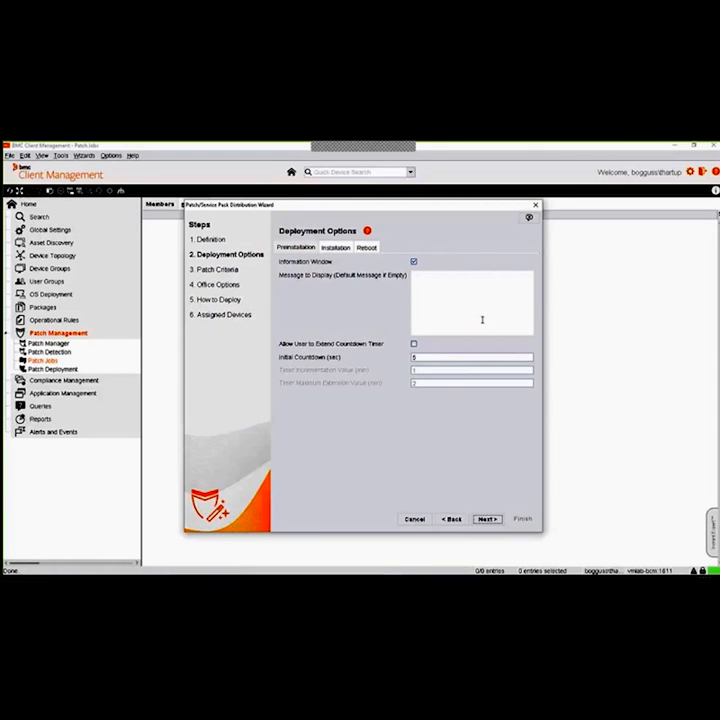
# Turn off the preinstallation Information Window and allow the user to cancel the reboot
pyautogui.click(414, 261)
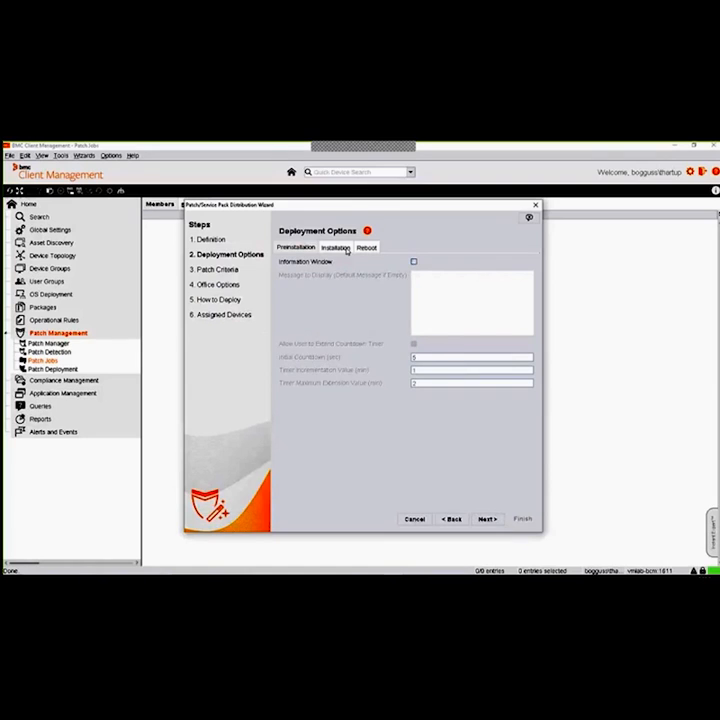
pyautogui.click(347, 250)
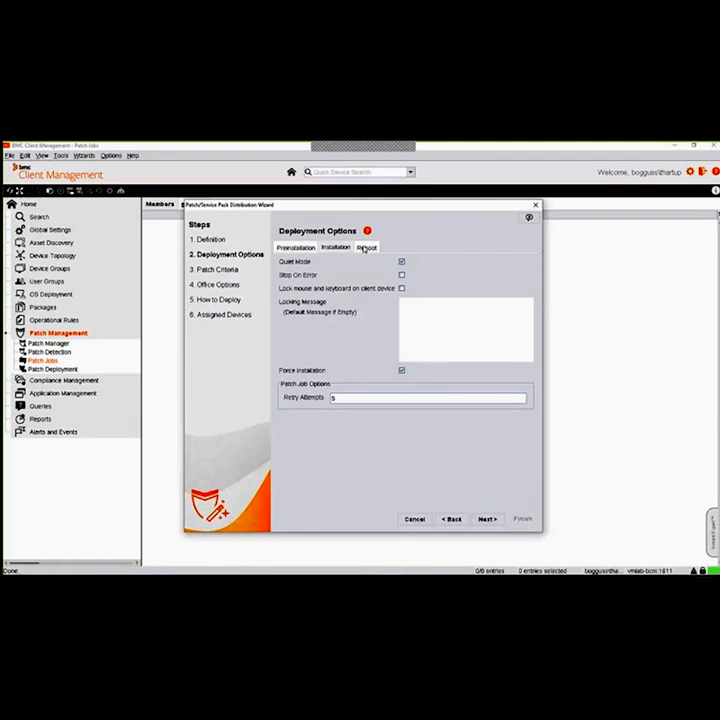
pyautogui.click(365, 248)
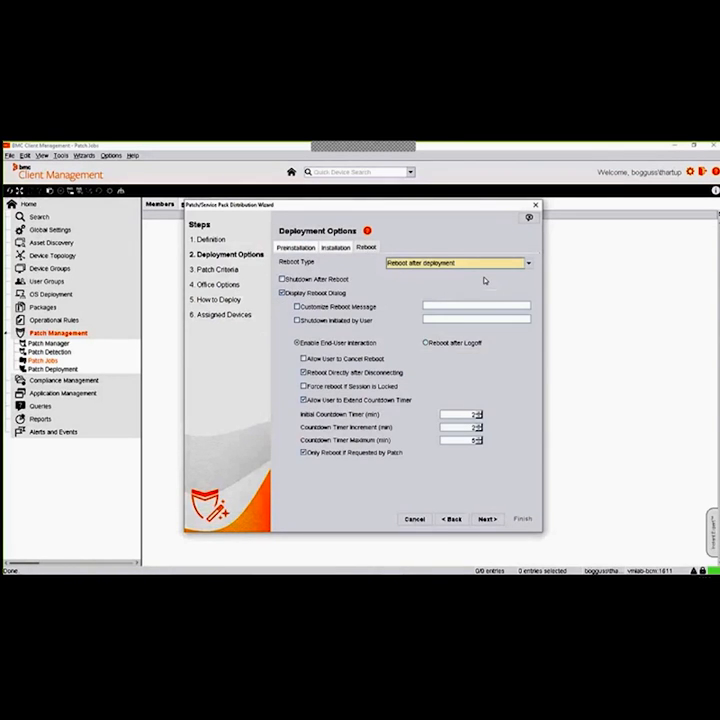
pyautogui.click(335, 358)
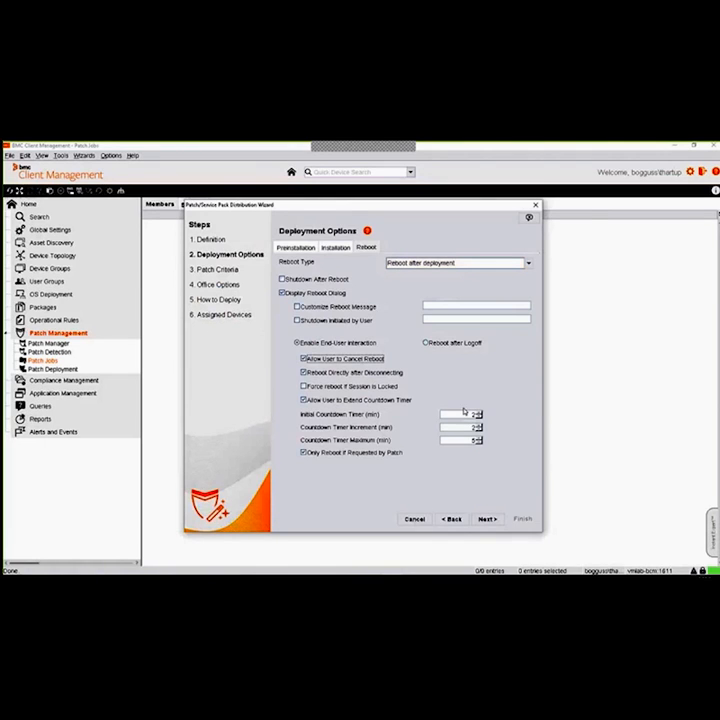
# Set the reboot countdown to 30 minutes initial, 15 increment and 120 maximum, and disable Only Reboot if Requested by Patch
pyautogui.doubleClick(470, 415)
pyautogui.write('30')
pyautogui.click(468, 427)
pyautogui.write('15')
pyautogui.moveTo(464, 440); pyautogui.dragTo(526, 440)
pyautogui.write('120')
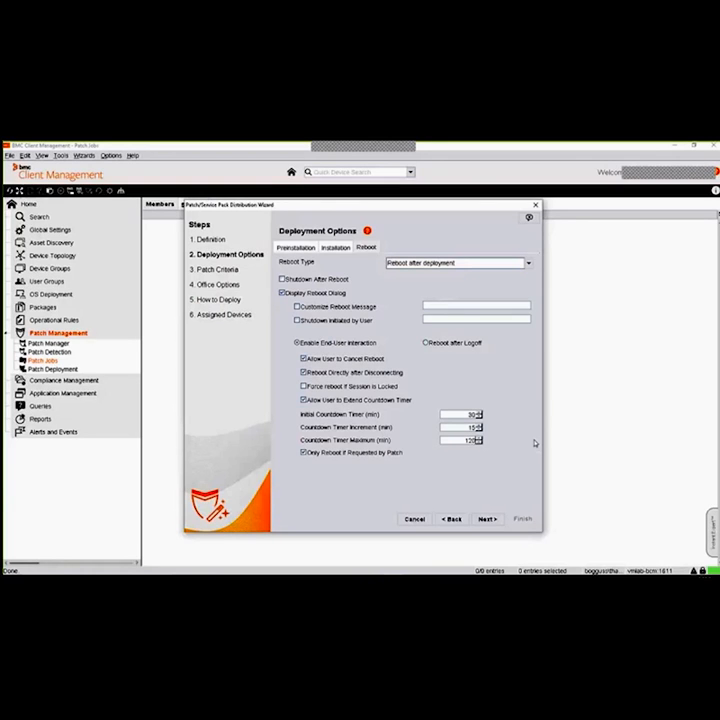
pyautogui.click(310, 455)
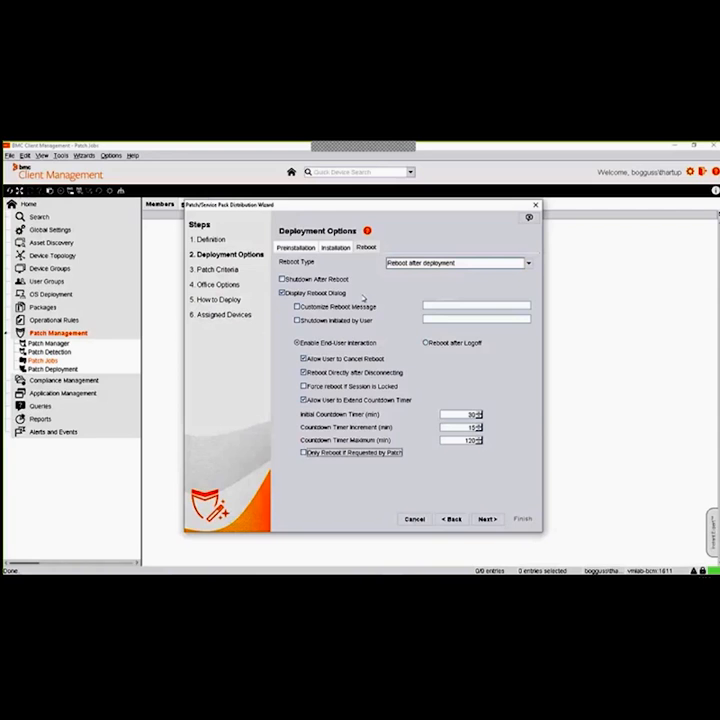
pyautogui.click(487, 519)
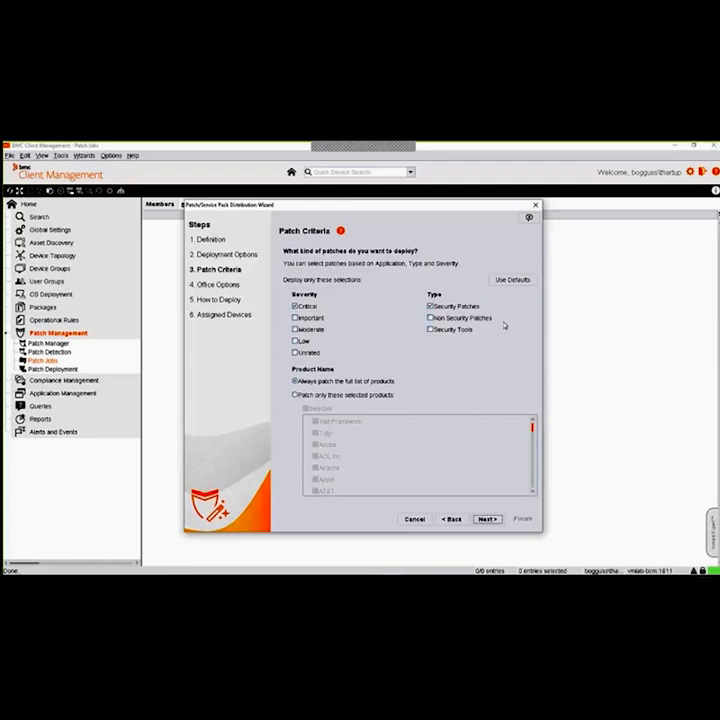
# Include Non Security Patches and Security Tools in the patch criteria and restrict patching to selected products only
pyautogui.click(430, 318)
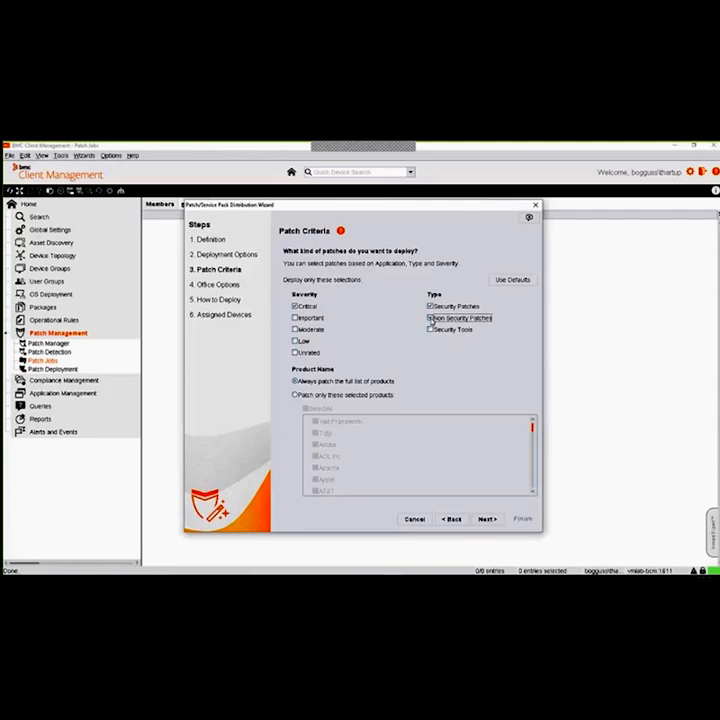
pyautogui.click(430, 329)
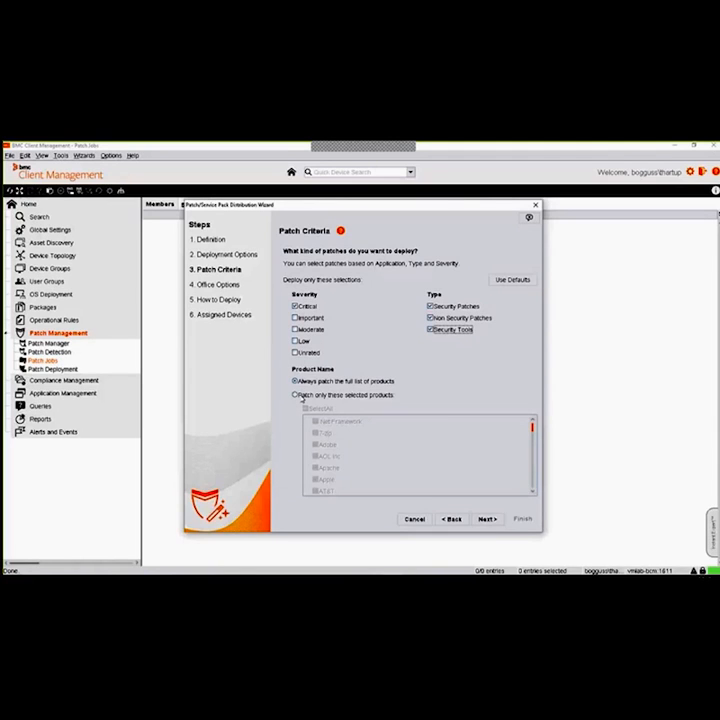
pyautogui.click(299, 396)
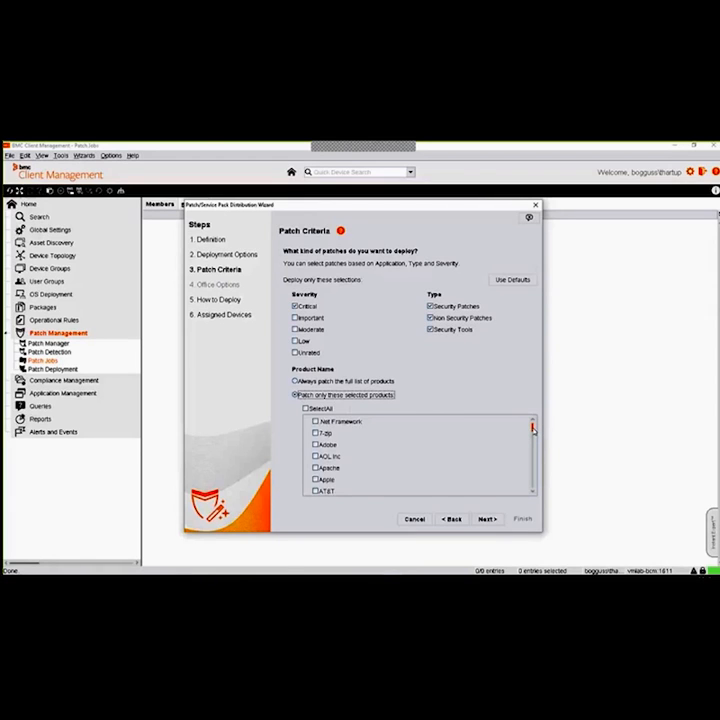
pyautogui.scroll(-3, 533, 428)
pyautogui.scroll(3, 533, 428)
pyautogui.click(316, 444)
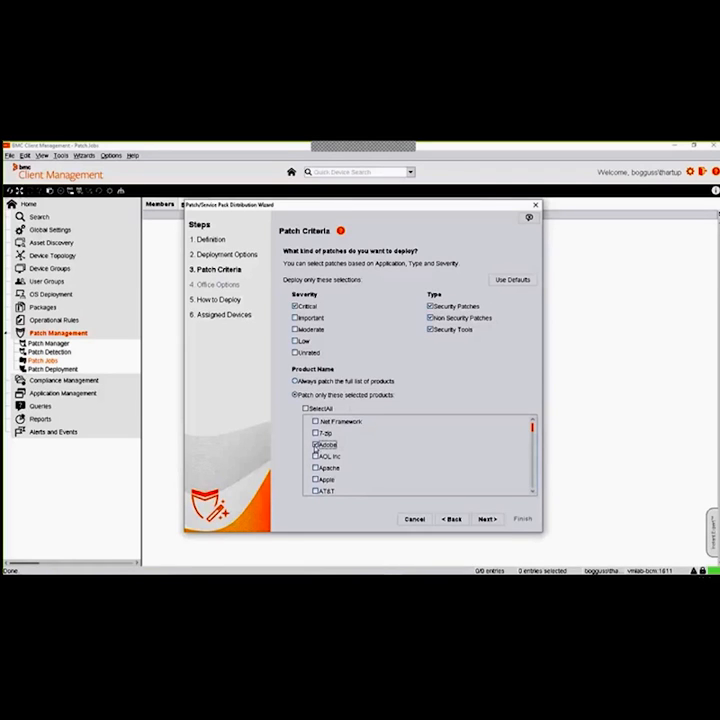
pyautogui.click(315, 446)
# Select Firefox and Flash in the list of products to patch
pyautogui.moveTo(532, 430); pyautogui.dragTo(533, 432)
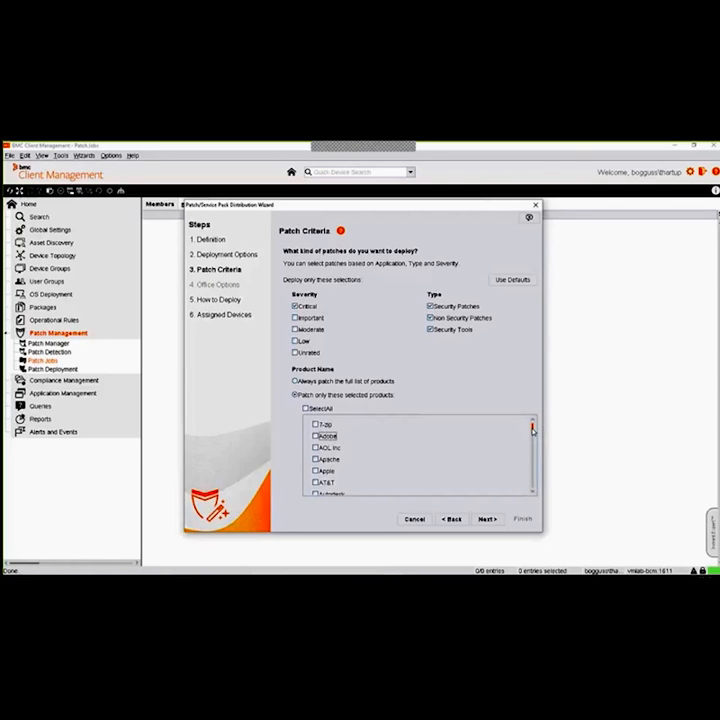
pyautogui.scroll(-1, 532, 430)
pyautogui.scroll(-2, 532, 430)
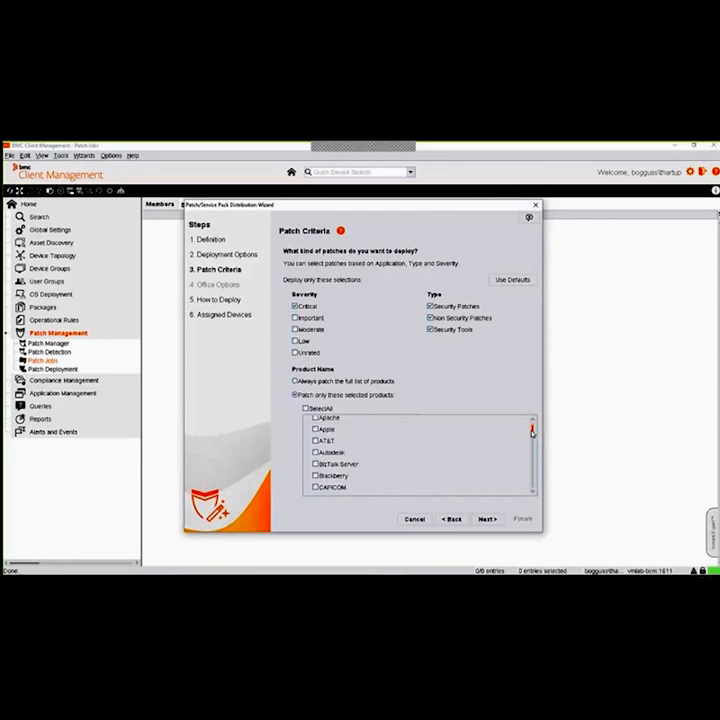
pyautogui.scroll(-1, 532, 433)
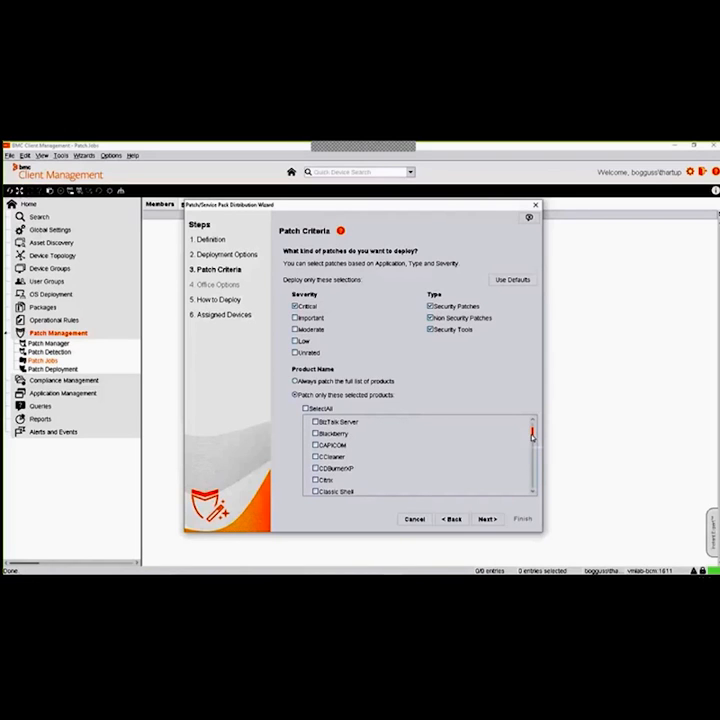
pyautogui.scroll(-1, 532, 434)
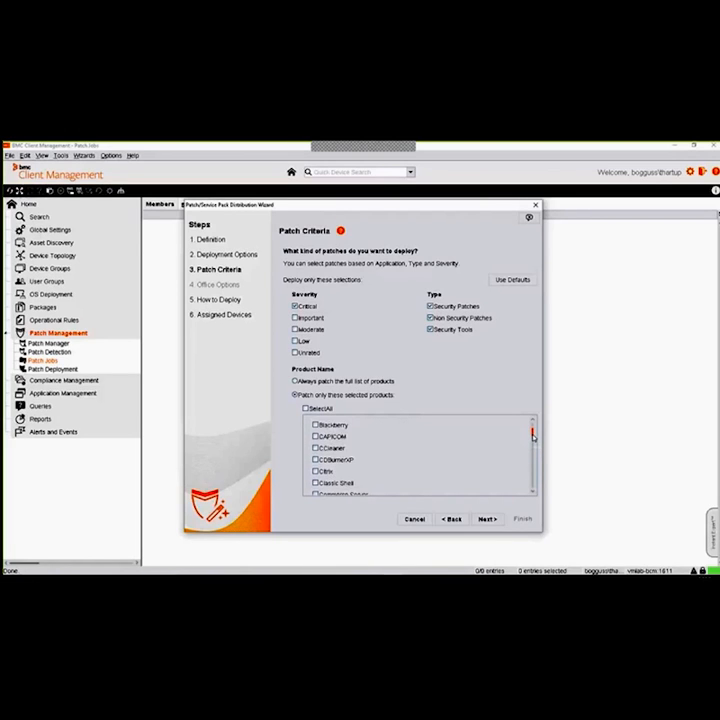
pyautogui.scroll(-4, 532, 434)
pyautogui.scroll(-4, 532, 437)
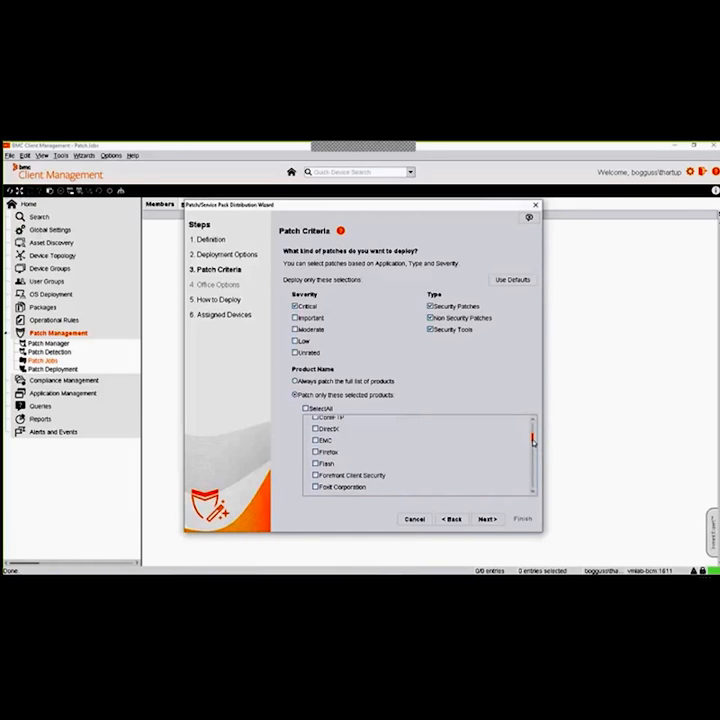
pyautogui.click(316, 452)
pyautogui.click(316, 464)
# Deselect Firefox, add Internet Explorer to the products to patch, and continue to the How to Deploy schedule
pyautogui.scroll(-1, 533, 438)
pyautogui.scroll(-5, 533, 438)
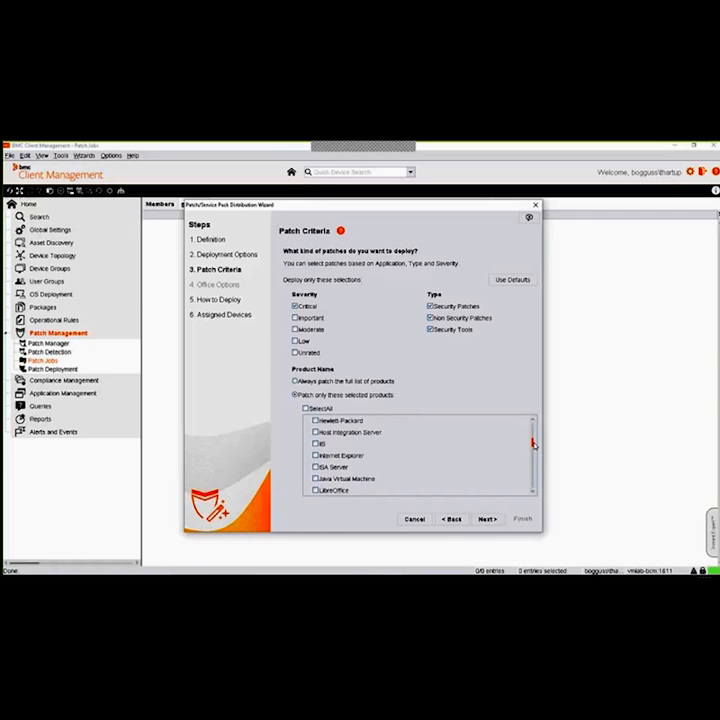
pyautogui.scroll(10, 533, 440)
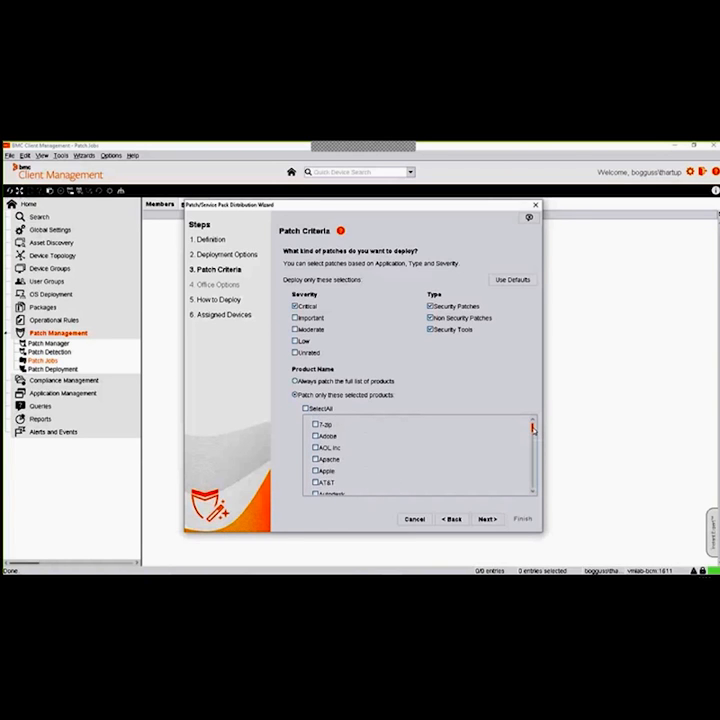
pyautogui.scroll(-1, 533, 430)
pyautogui.moveTo(532, 428); pyautogui.dragTo(533, 439)
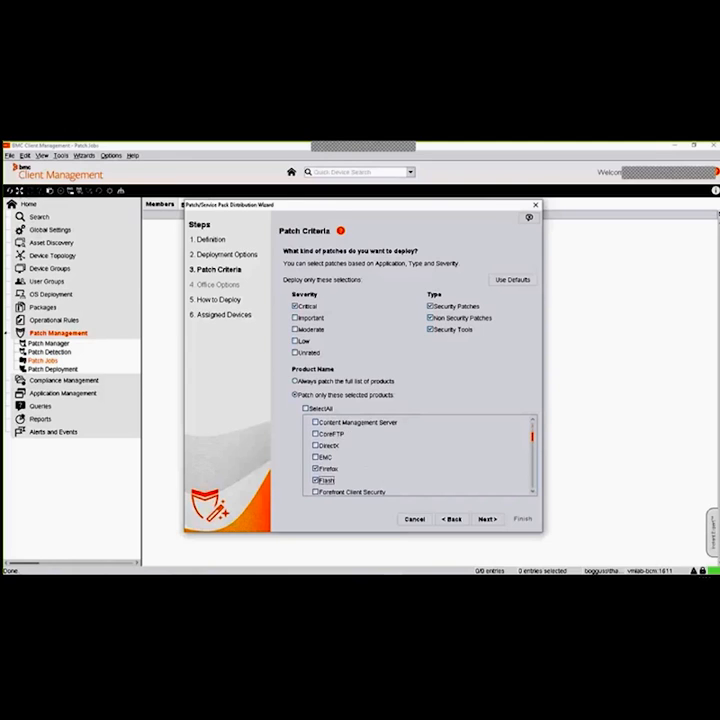
pyautogui.click(323, 469)
pyautogui.moveTo(533, 437); pyautogui.dragTo(534, 443)
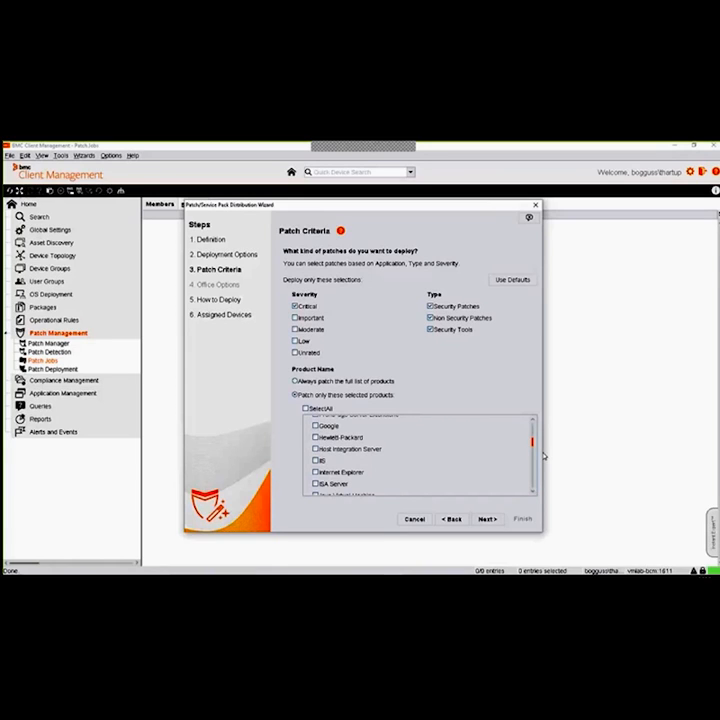
pyautogui.click(316, 474)
pyautogui.scroll(-1, 534, 446)
pyautogui.moveTo(534, 446); pyautogui.dragTo(535, 496)
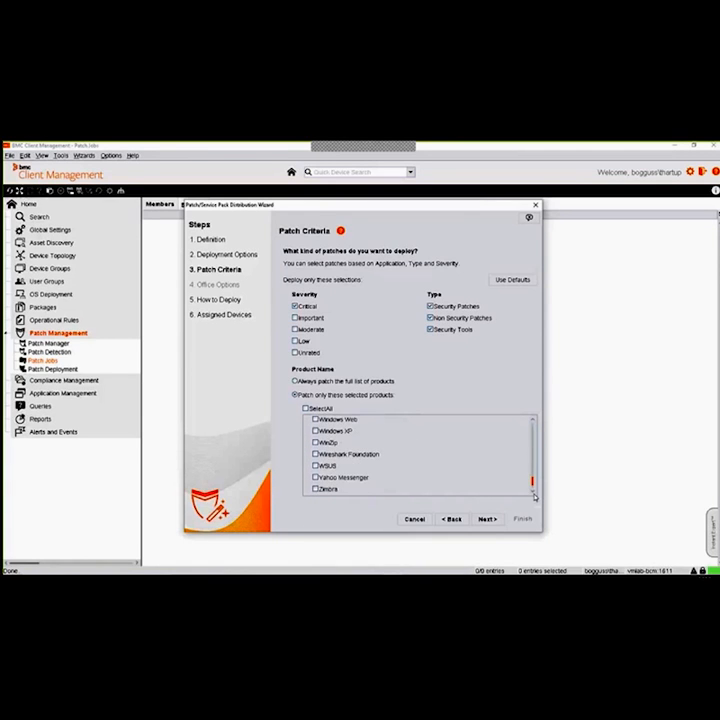
pyautogui.click(488, 519)
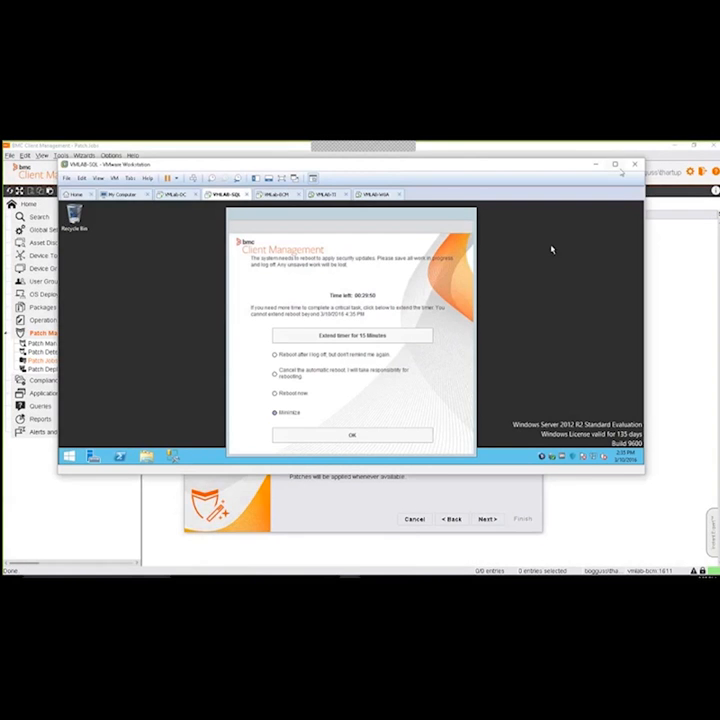
# Switch to VMLAB-SQL in VMware Workstation, reposition its Client Management reboot dialog and extend the reboot timer by 15 minutes
pyautogui.click(618, 165)
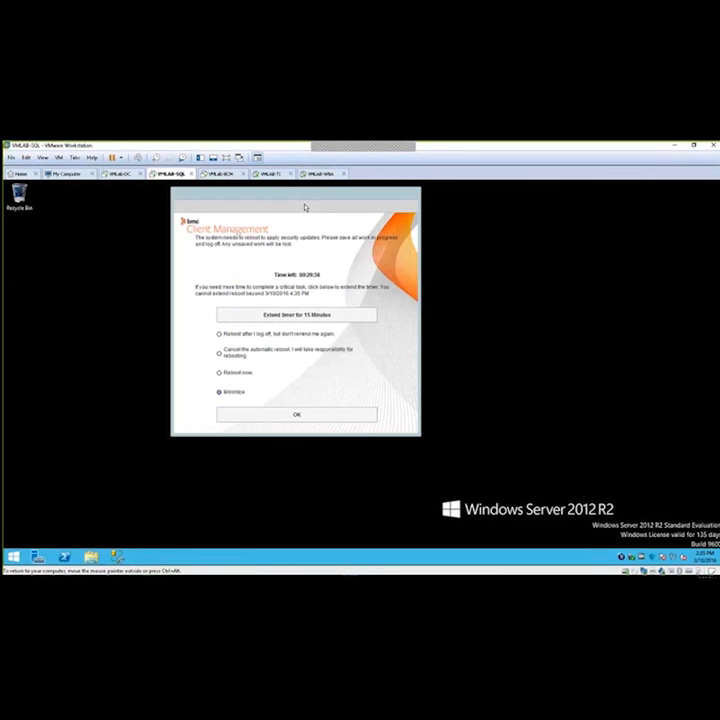
pyautogui.click(290, 199)
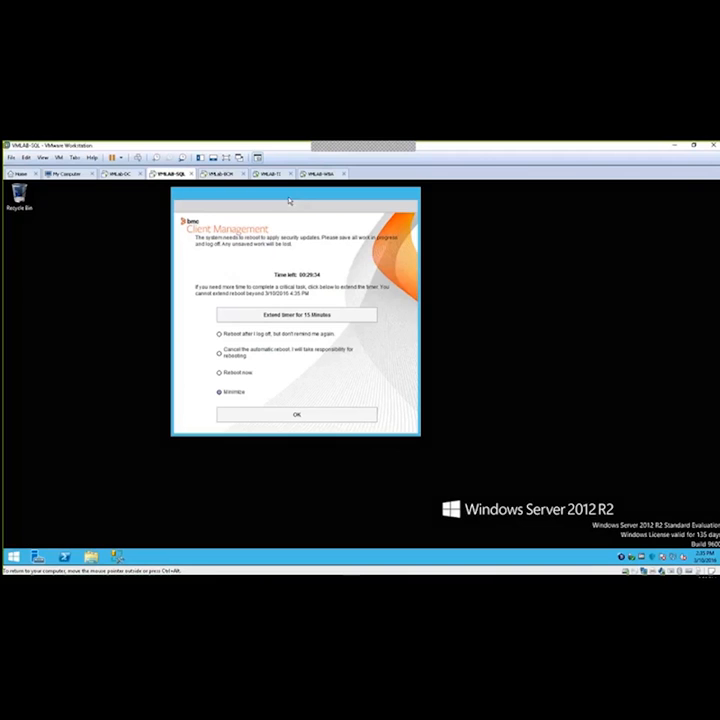
pyautogui.moveTo(303, 208); pyautogui.dragTo(321, 218)
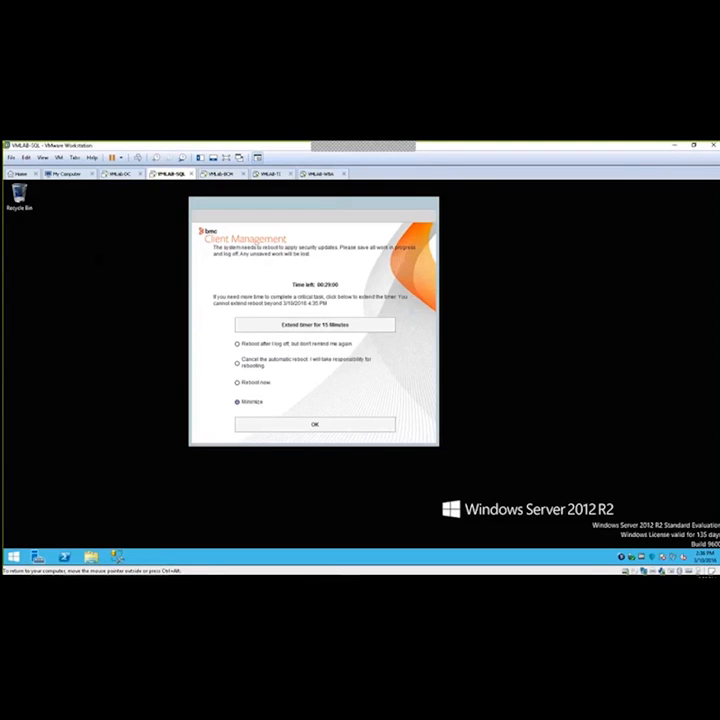
pyautogui.click(362, 326)
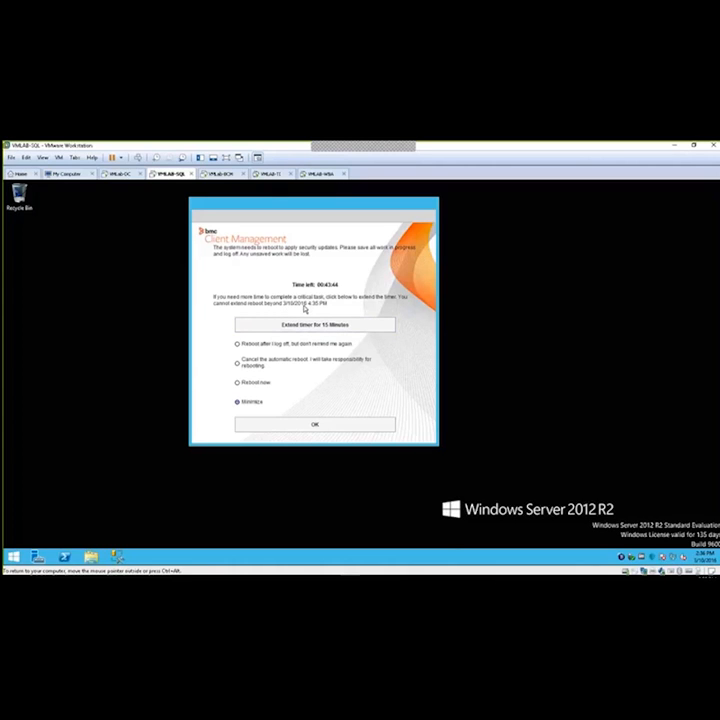
# Go through the alternative reboot choices, minimize the Client Management reboot dialog, and restore it
pyautogui.click(268, 346)
pyautogui.click(241, 365)
pyautogui.click(237, 383)
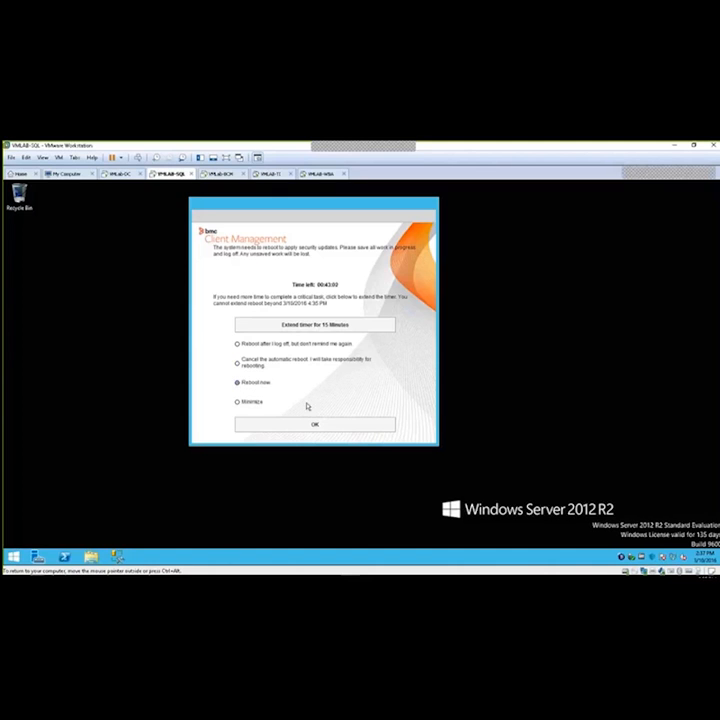
pyautogui.click(252, 404)
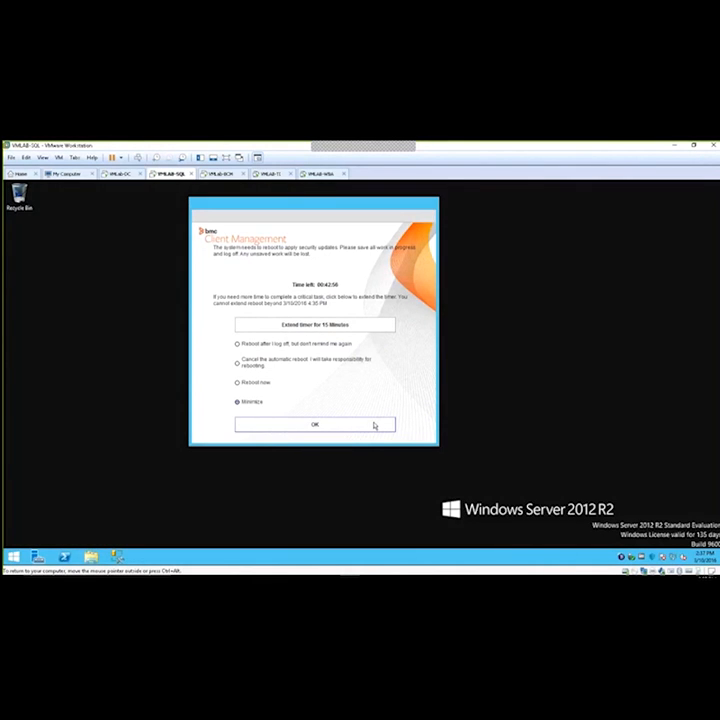
pyautogui.click(374, 426)
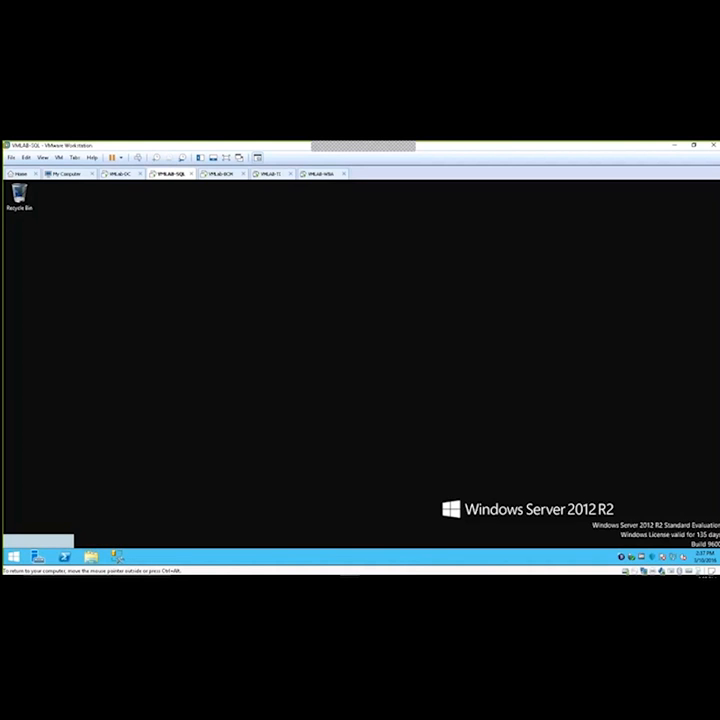
pyautogui.click(53, 541)
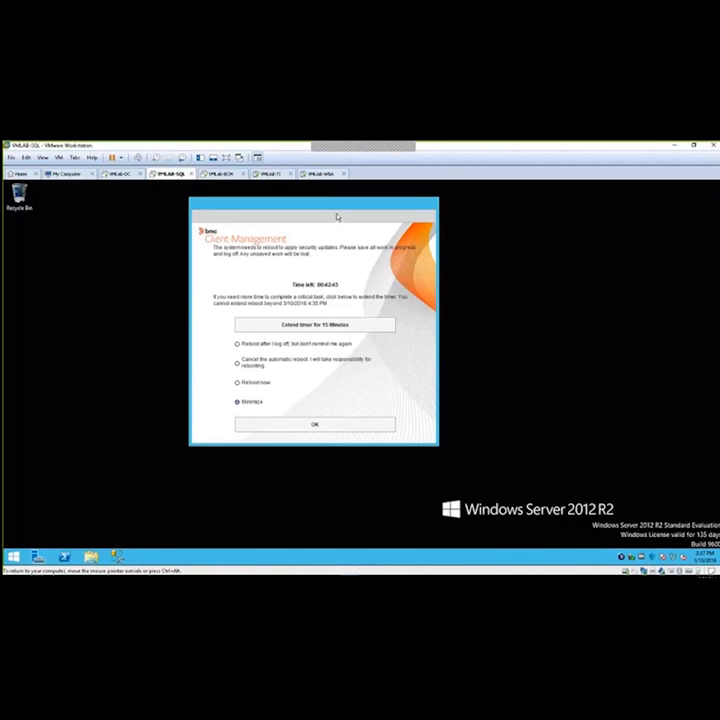
# Choose to reboot after logging off without further reminders and confirm the Client Management reboot dialog
pyautogui.click(237, 343)
pyautogui.click(320, 424)
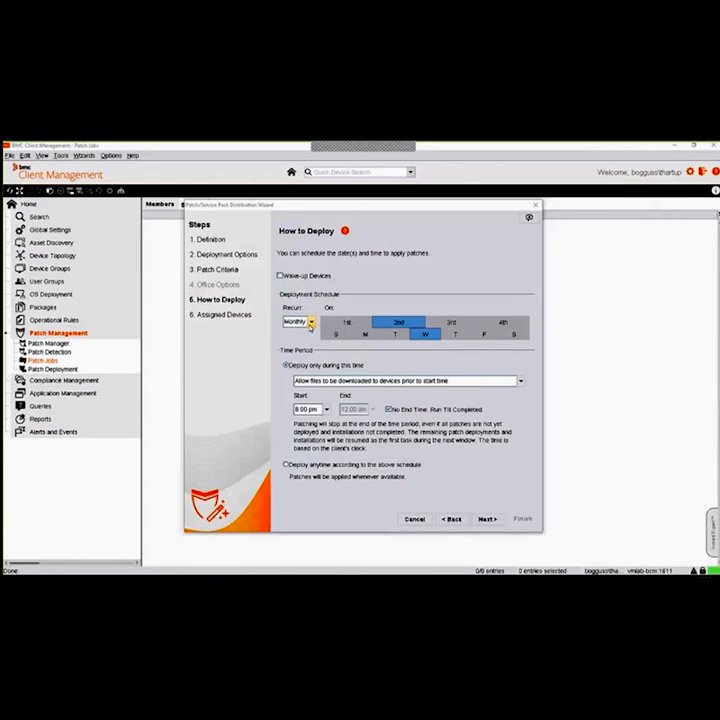
# Set the deployment schedule in the patch distribution wizard to recur weekly on Thursday
pyautogui.click(310, 323)
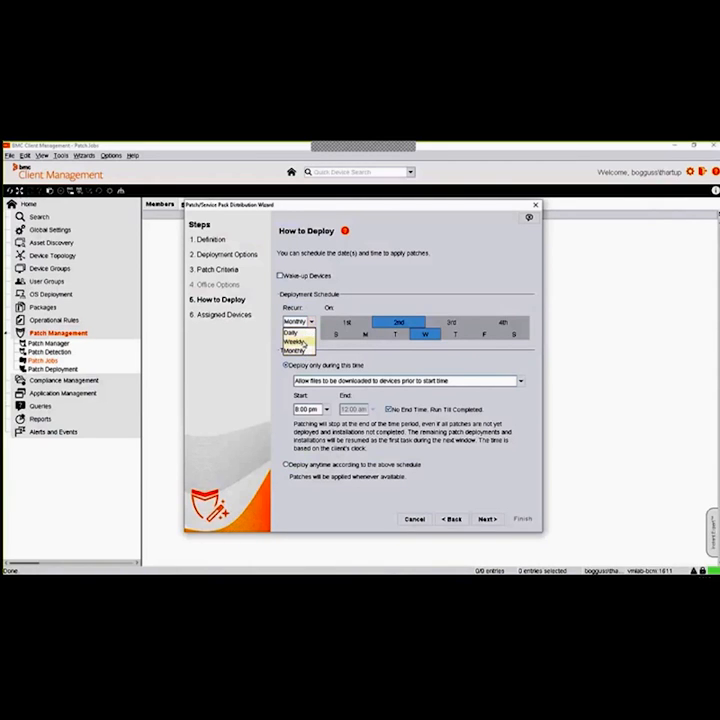
pyautogui.click(297, 341)
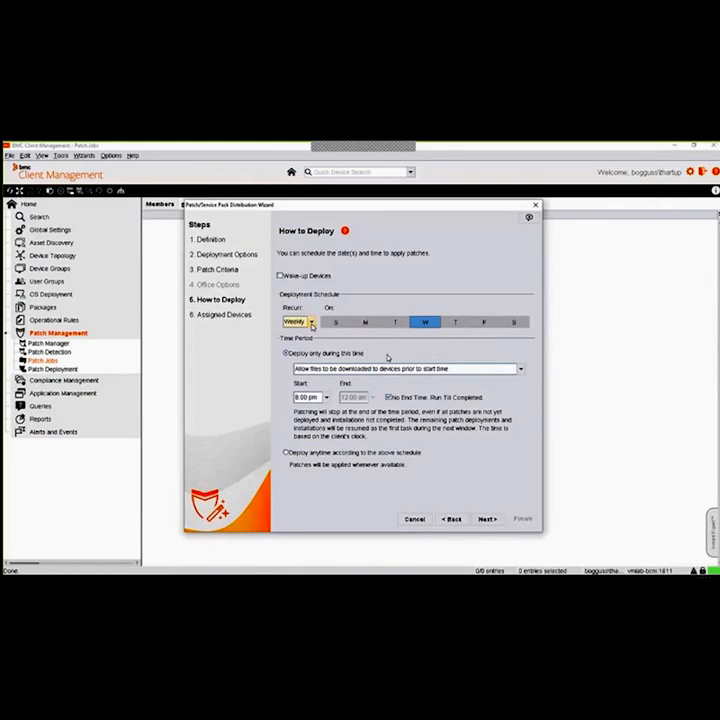
pyautogui.click(456, 325)
pyautogui.click(429, 321)
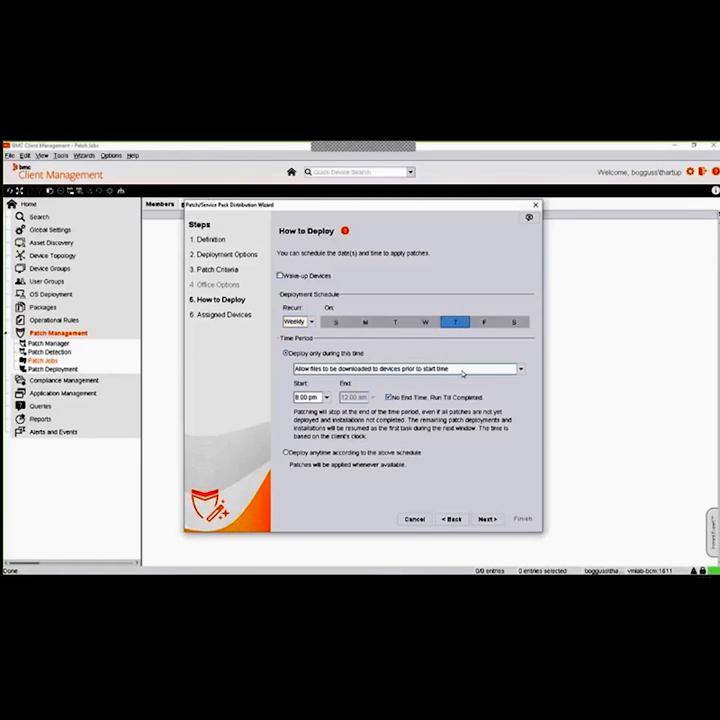
pyautogui.click(476, 321)
pyautogui.click(472, 321)
# Limit deployment to a fixed time period with an end time of 02:00 am and continue to the assigned devices
pyautogui.click(286, 452)
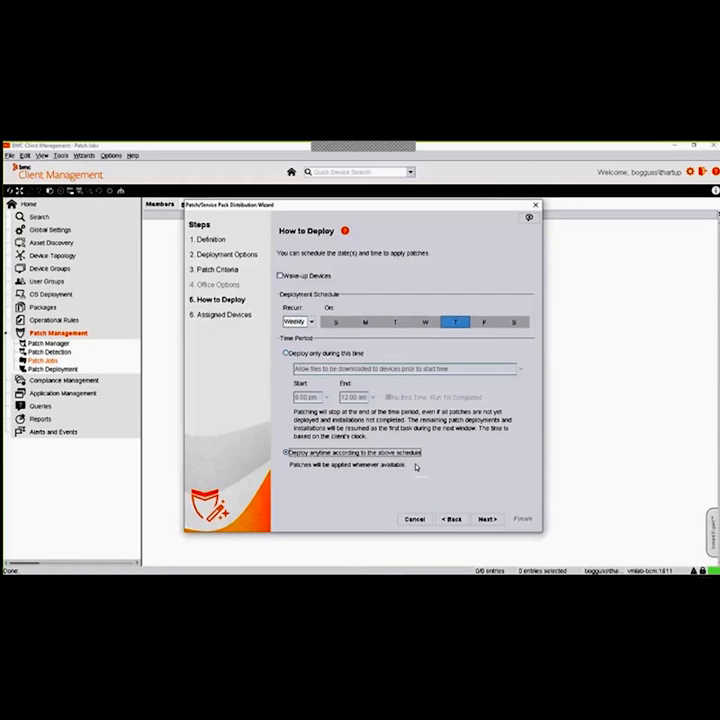
pyautogui.click(337, 353)
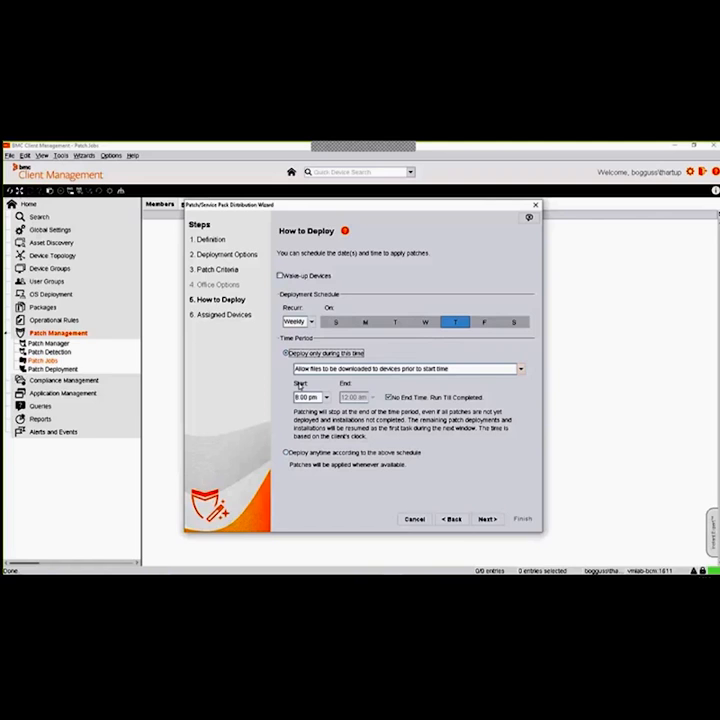
pyautogui.click(387, 398)
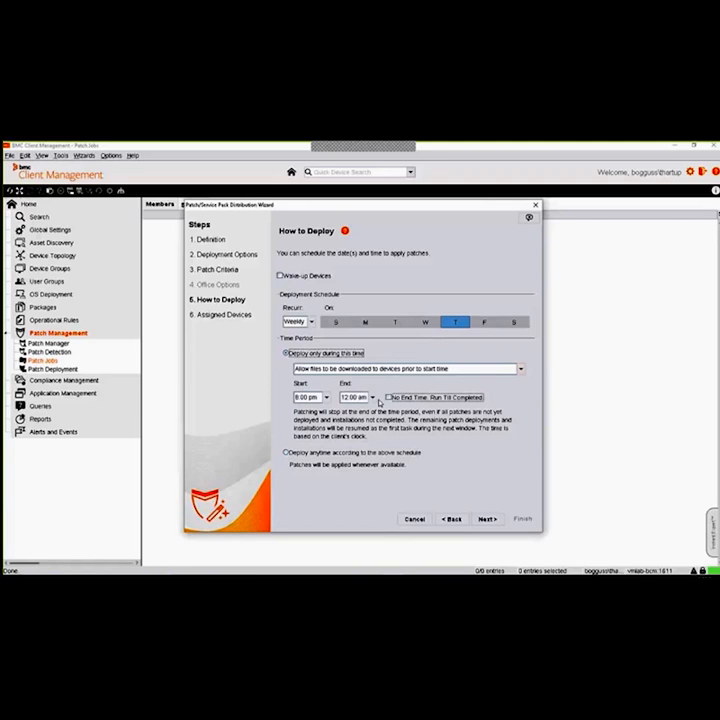
pyautogui.click(372, 397)
pyautogui.click(354, 426)
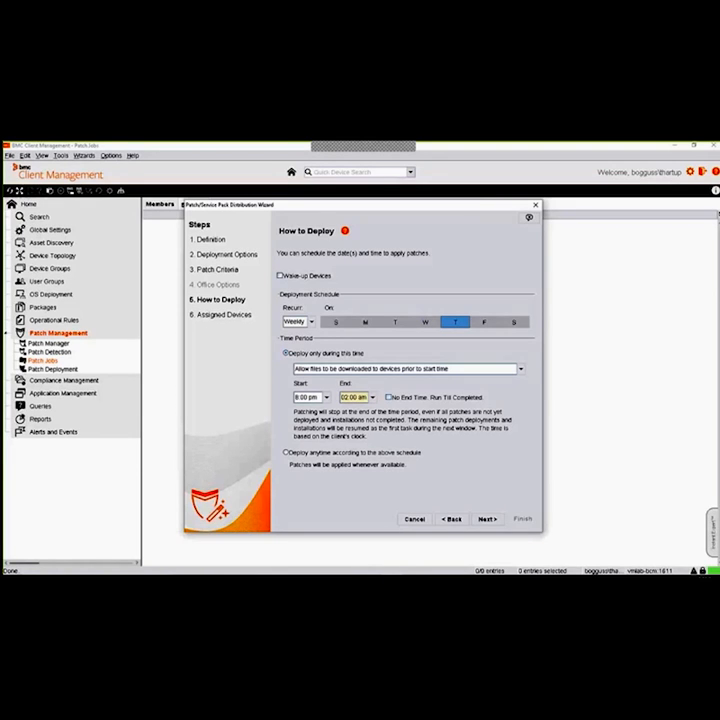
pyautogui.click(486, 520)
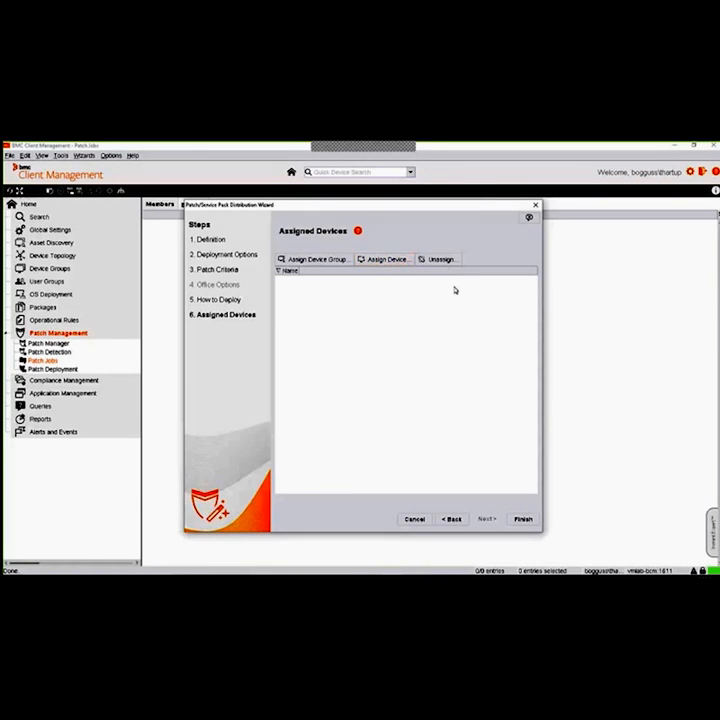
# Assign VMLAB-WBA and VMLAB-TI from All Managed Devices to the patch job and finish the wizard
pyautogui.click(389, 262)
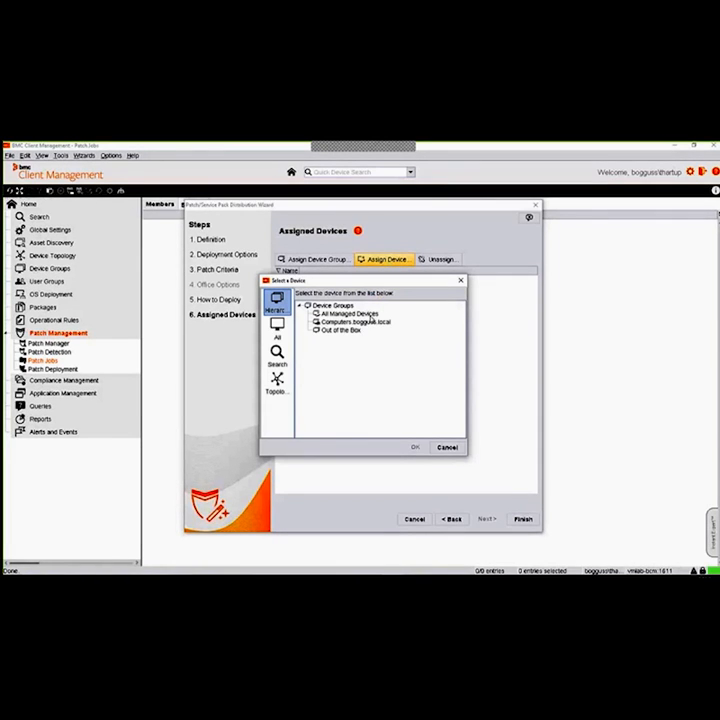
pyautogui.doubleClick(346, 313)
pyautogui.click(352, 354)
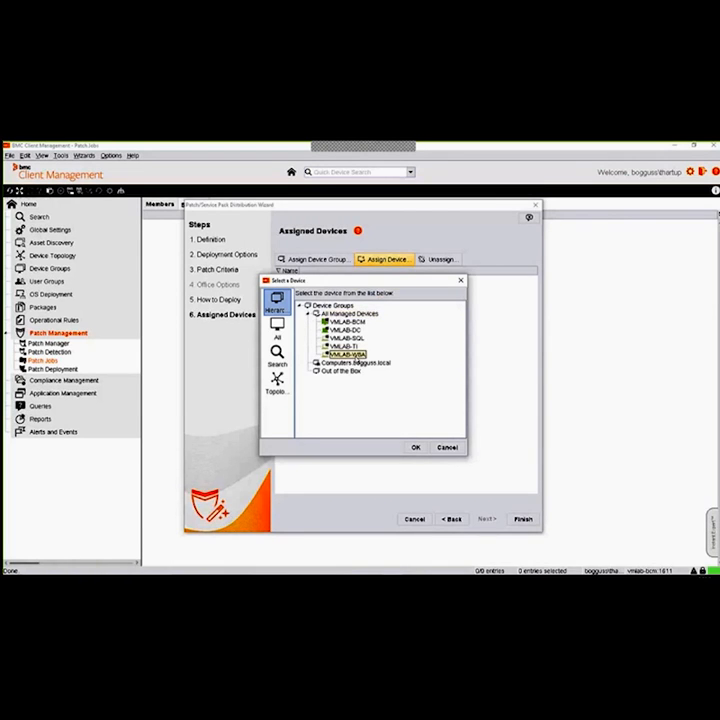
pyautogui.click(346, 346)
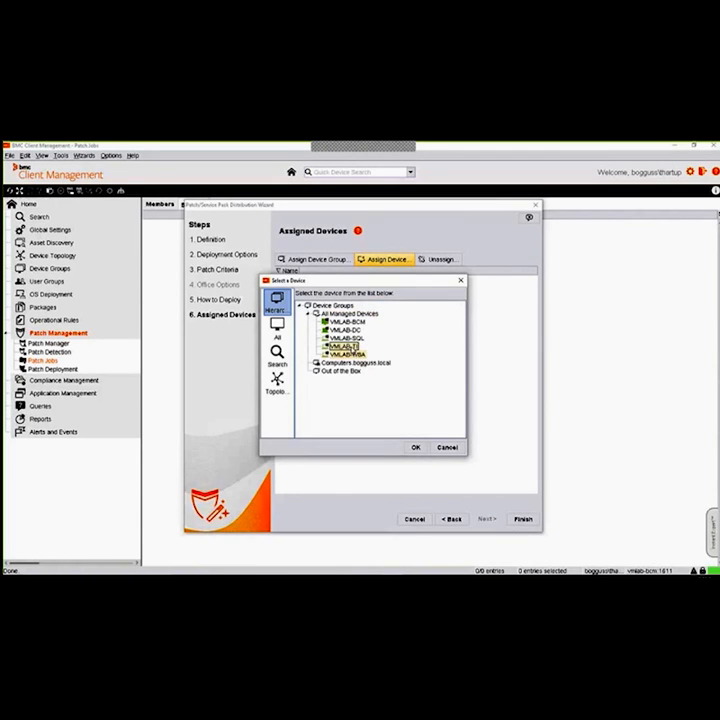
pyautogui.click(423, 448)
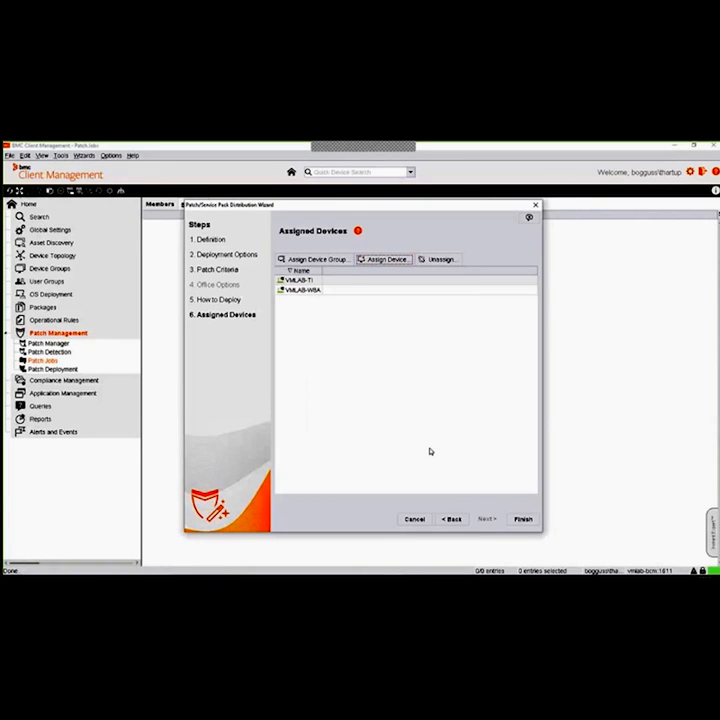
pyautogui.click(522, 520)
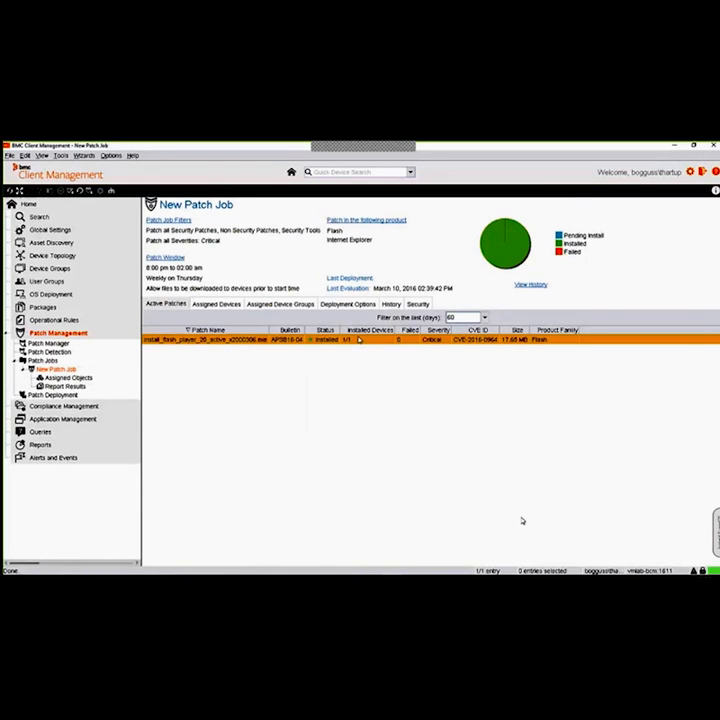
# Check the Flash patch's installation status in the new patch job and view the job's evaluation history
pyautogui.moveTo(339, 329); pyautogui.dragTo(360, 329)
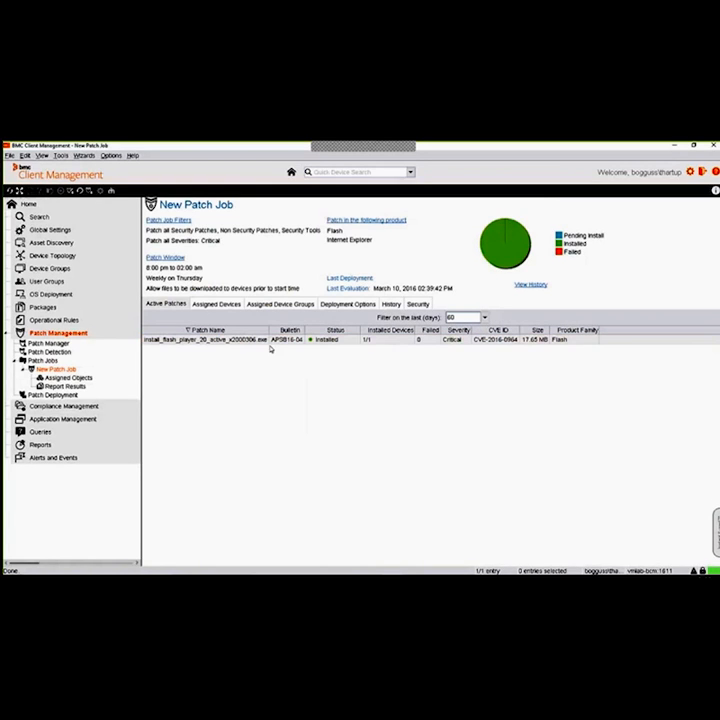
pyautogui.click(340, 342)
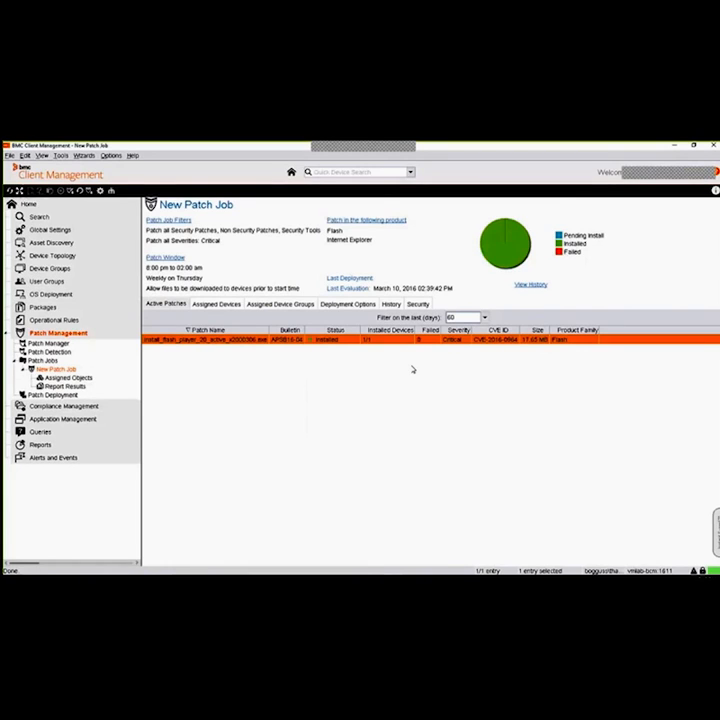
pyautogui.click(391, 304)
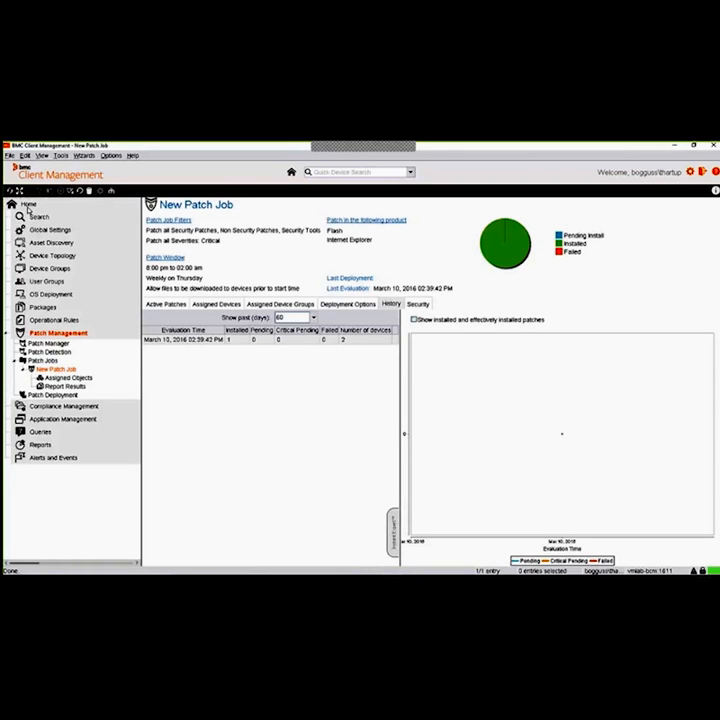
# Open the Bulletins by Product list of the VMLAB-BCM patch manager
pyautogui.click(46, 343)
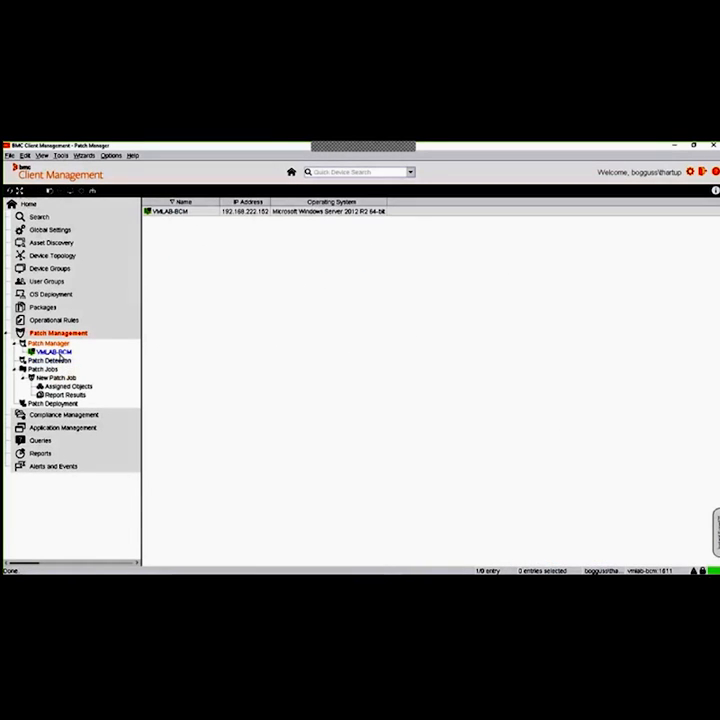
pyautogui.click(61, 353)
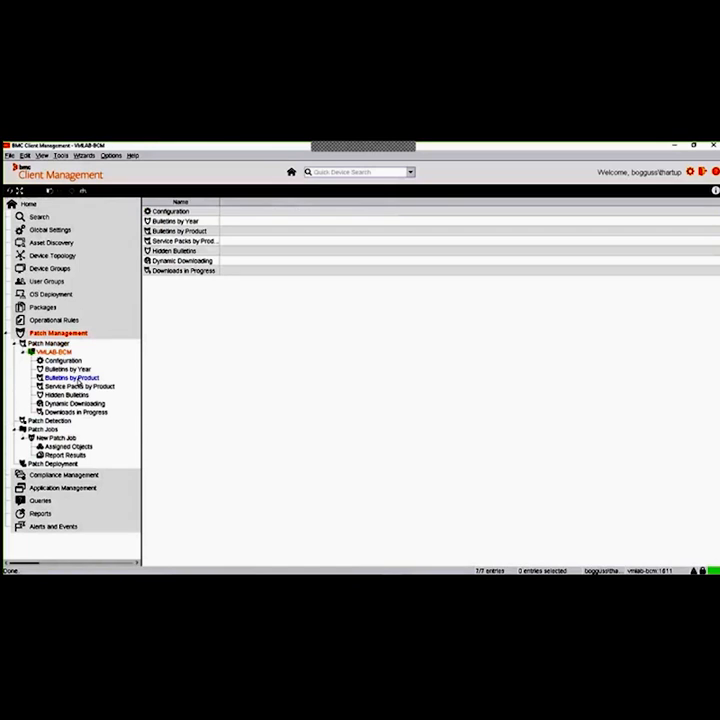
pyautogui.click(72, 377)
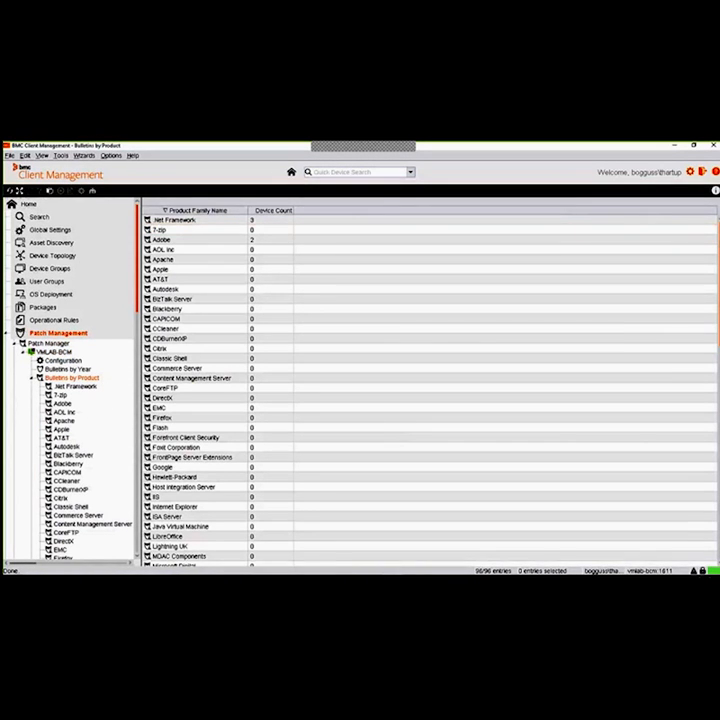
# Look through the patchable product families, including Foxit, Google, Internet Explorer, LibreOffice and the Microsoft products, down to Notepad++
pyautogui.scroll(-1, 658, 339)
pyautogui.scroll(-1, 716, 258)
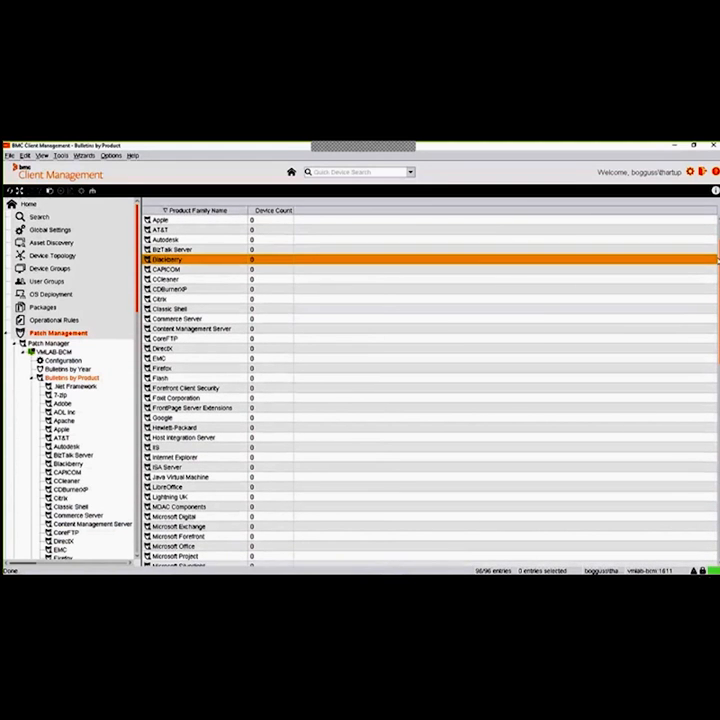
pyautogui.scroll(-1, 643, 283)
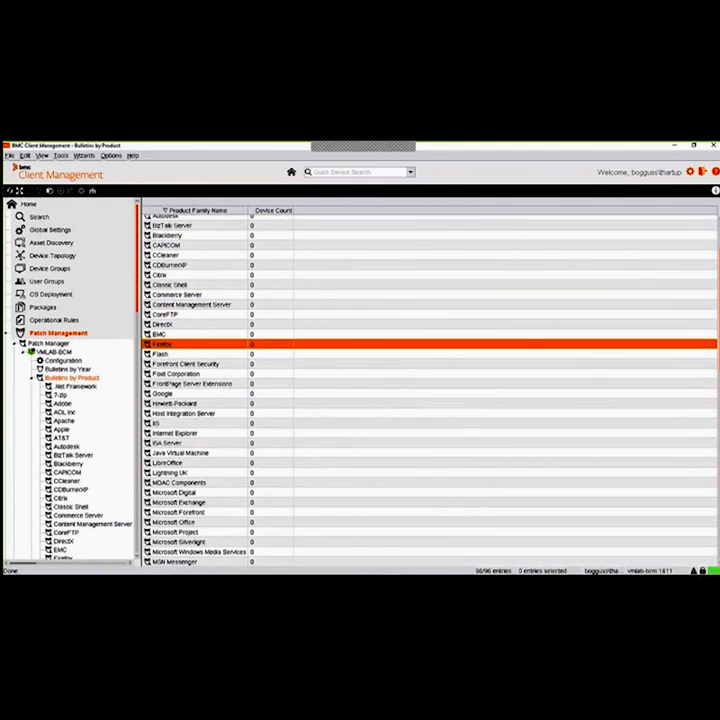
pyautogui.click(190, 374)
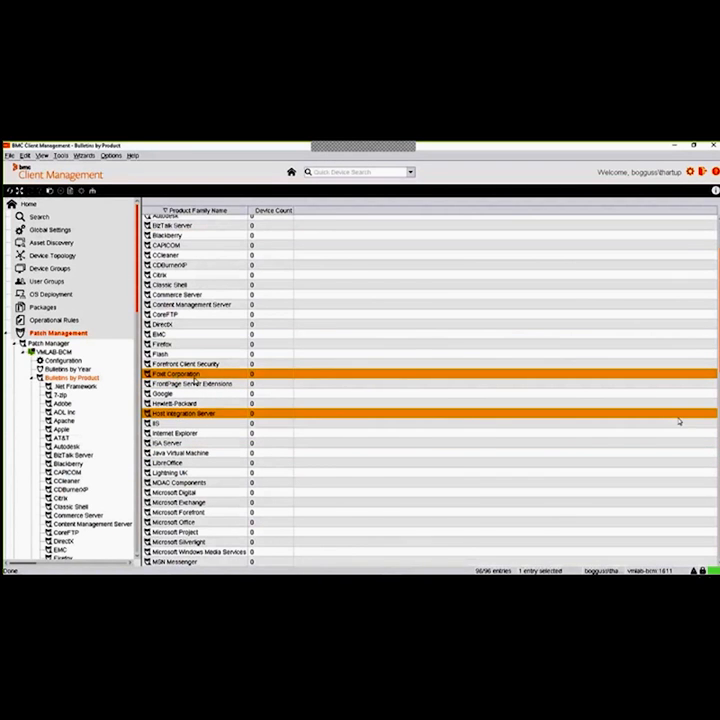
pyautogui.scroll(-5, 430, 390)
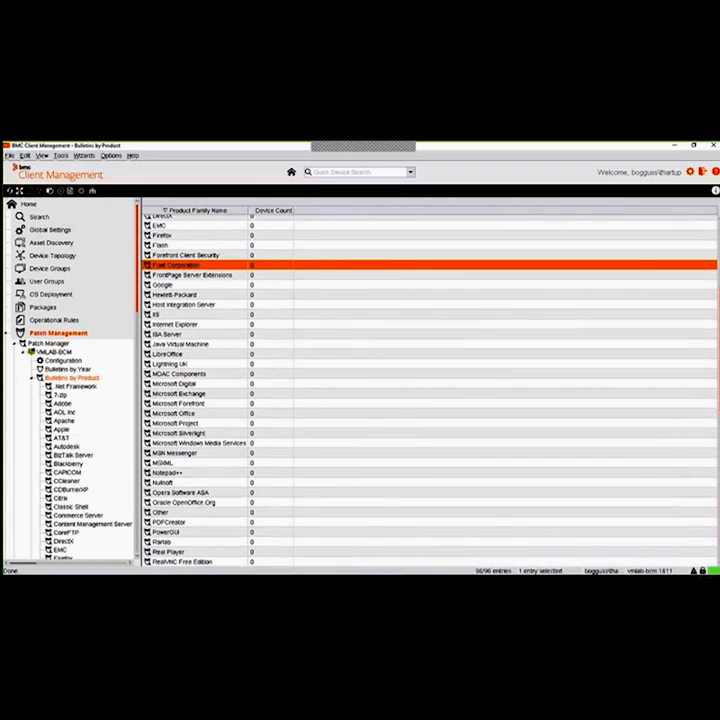
pyautogui.click(215, 285)
pyautogui.click(218, 316)
pyautogui.click(219, 325)
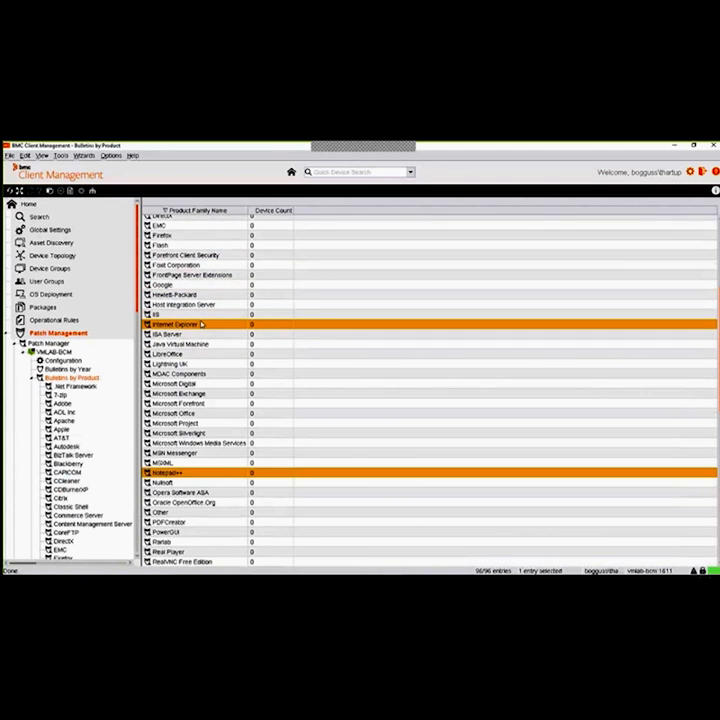
pyautogui.click(206, 354)
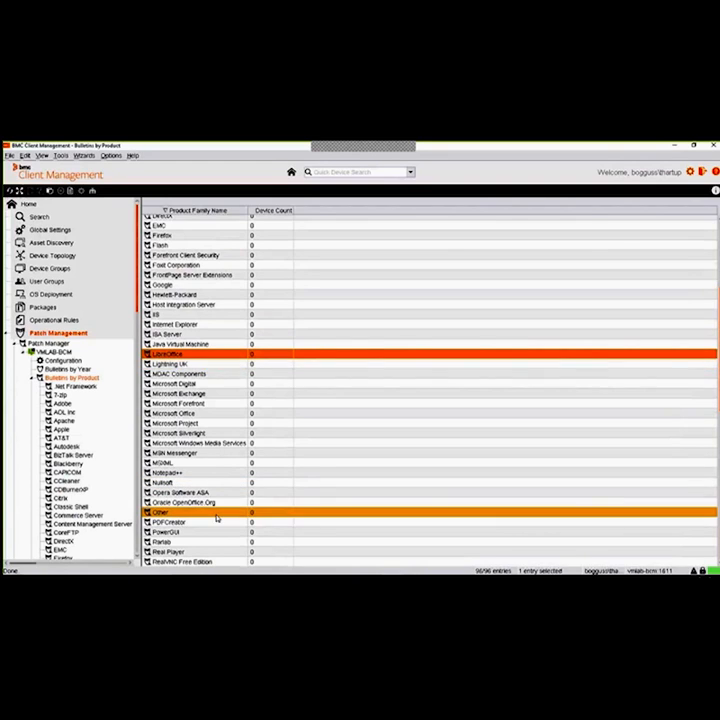
pyautogui.click(225, 394)
pyautogui.click(222, 404)
pyautogui.click(224, 413)
pyautogui.click(225, 424)
pyautogui.click(225, 433)
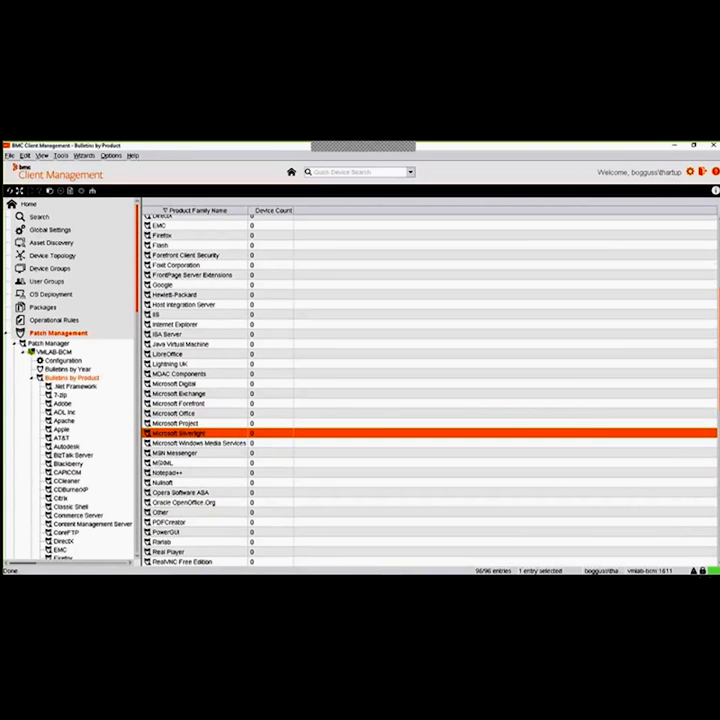
pyautogui.press('Down')
pyautogui.press('Down')
pyautogui.press('Down')
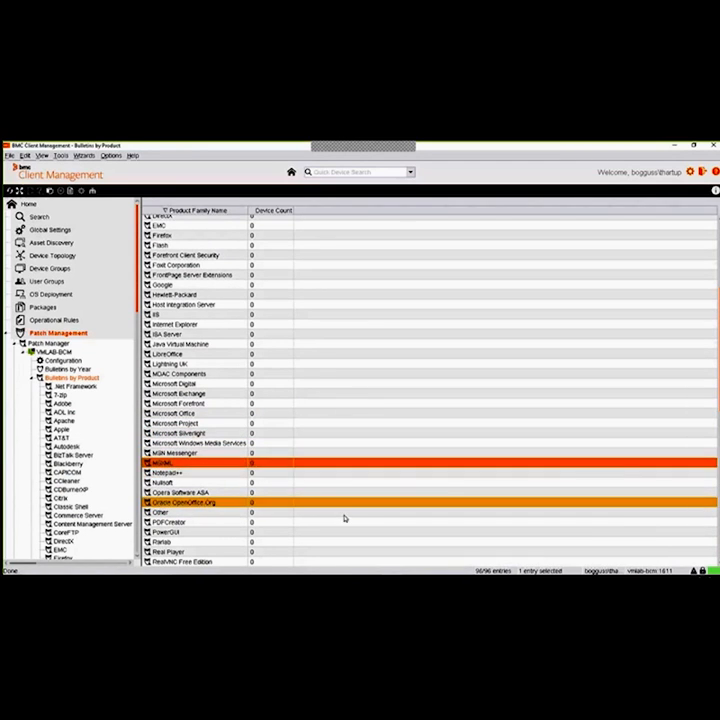
pyautogui.click(209, 474)
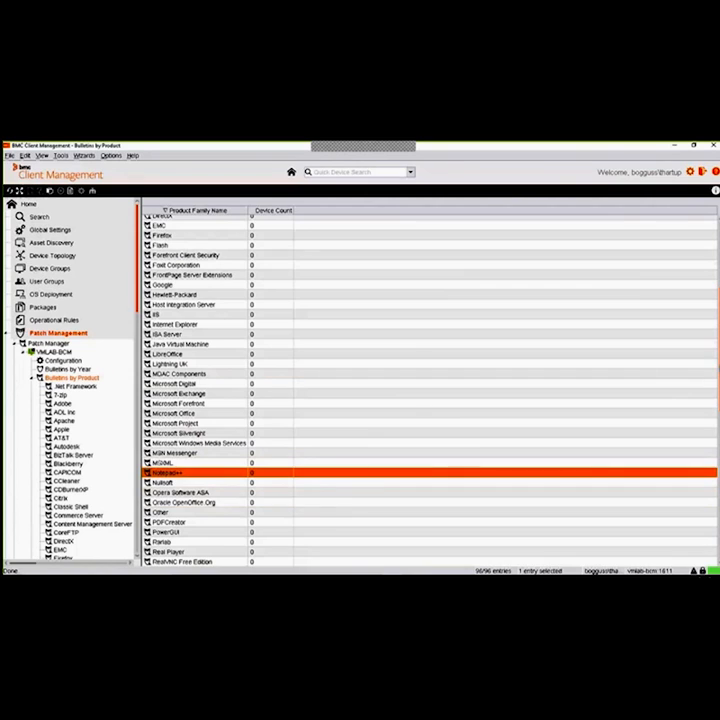
# Examine the remaining product families, from Opera Software and OpenOffice through RealVNC, SCCM and SQL Server to the Windows products
pyautogui.scroll(-4, 209, 474)
pyautogui.scroll(-4, 246, 253)
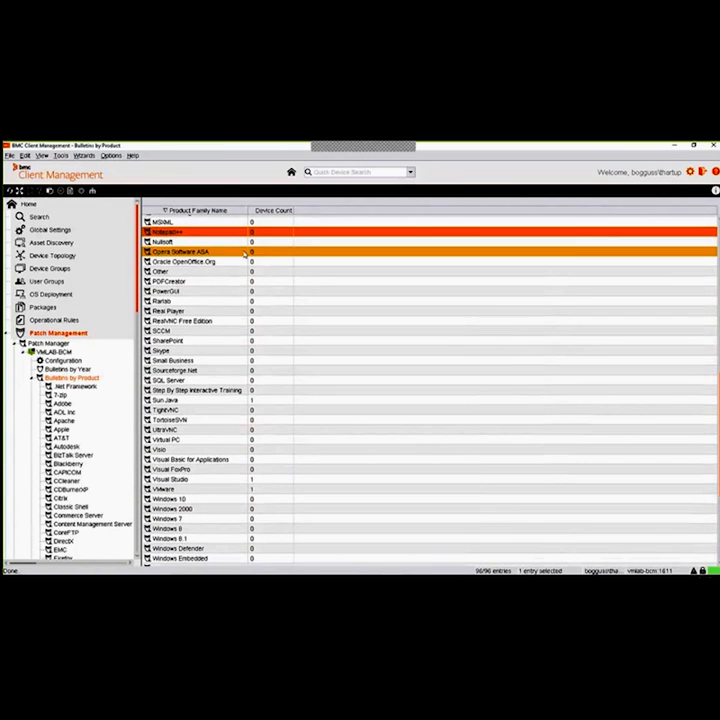
pyautogui.click(243, 253)
pyautogui.click(221, 262)
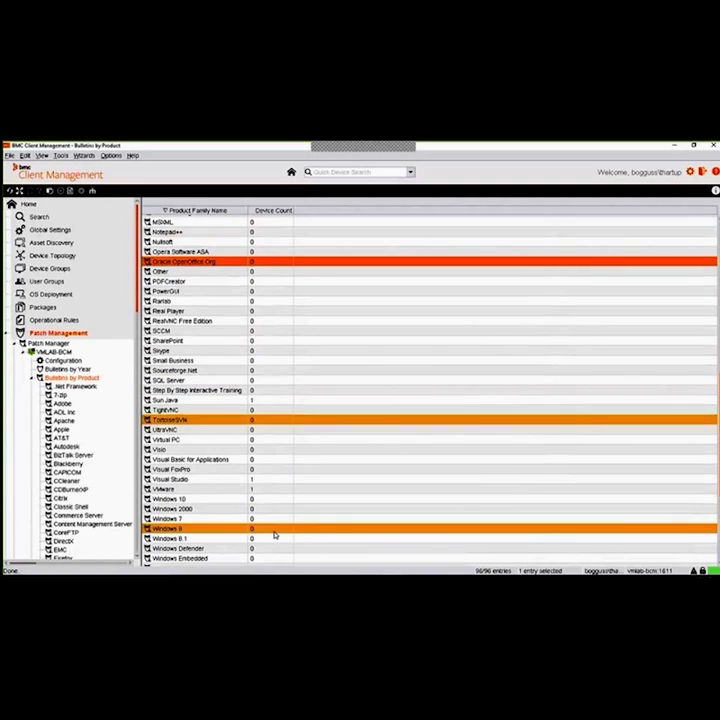
pyautogui.click(216, 311)
pyautogui.click(210, 321)
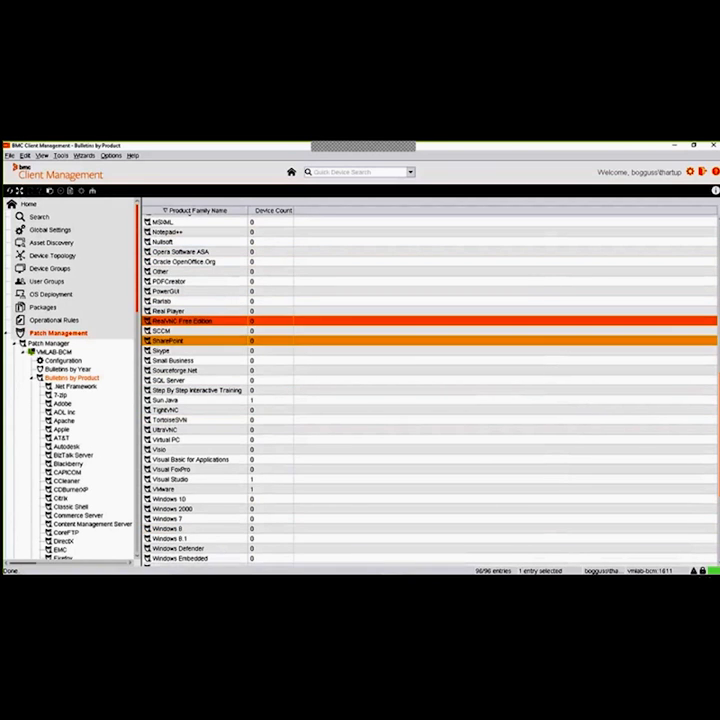
pyautogui.click(213, 332)
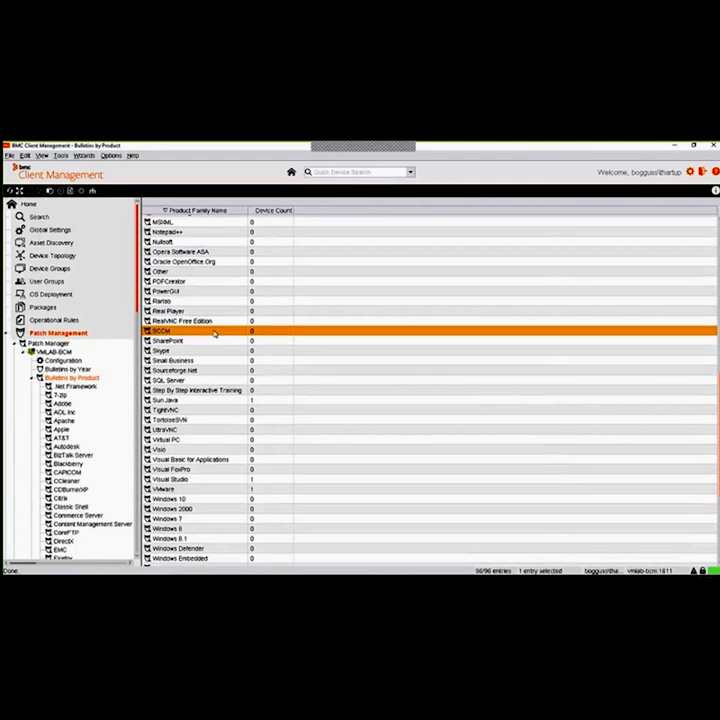
pyautogui.click(218, 353)
pyautogui.click(212, 381)
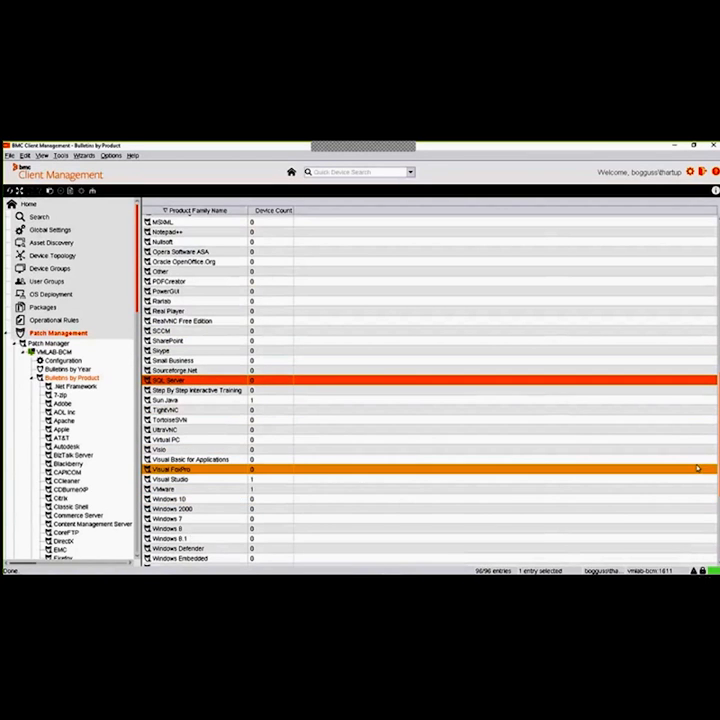
pyautogui.scroll(-6, 701, 525)
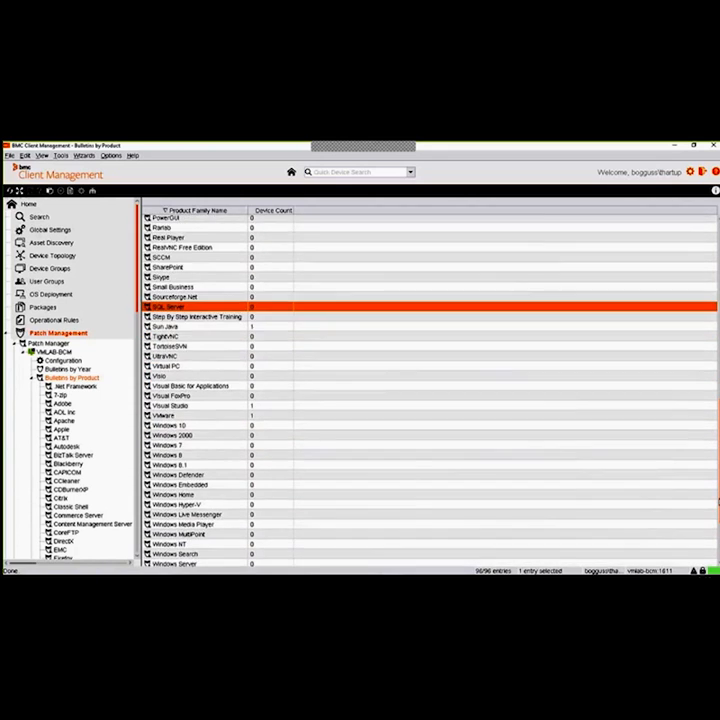